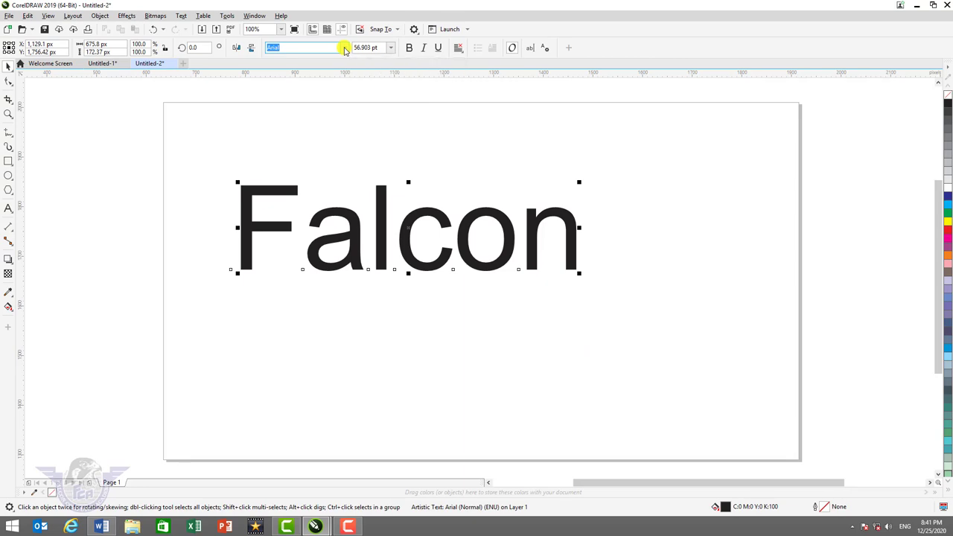
Step: Change the font of the Falcon text to Geometr415 Blk BT
{"action": "left_click", "coordinate": [345, 48]}
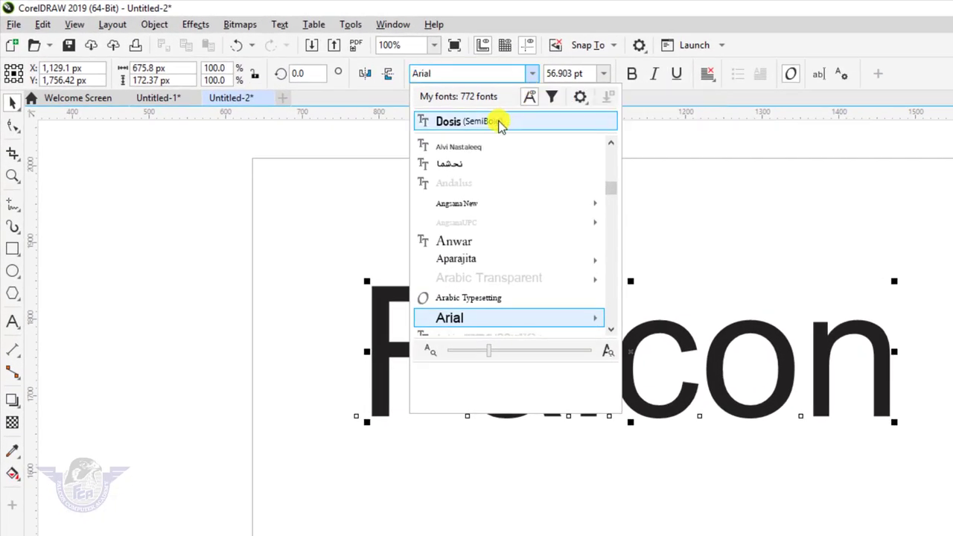
{"action": "left_click", "coordinate": [500, 121]}
{"action": "left_click", "coordinate": [532, 73]}
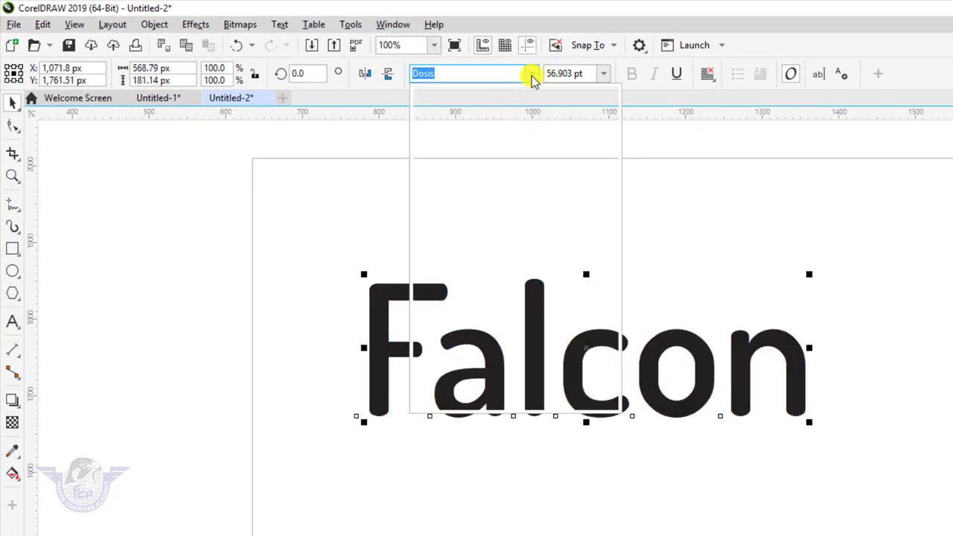
{"action": "scroll", "coordinate": [485, 302], "scroll_direction": "down", "scroll_amount": 1}
{"action": "scroll", "coordinate": [485, 283], "scroll_direction": "down", "scroll_amount": 5}
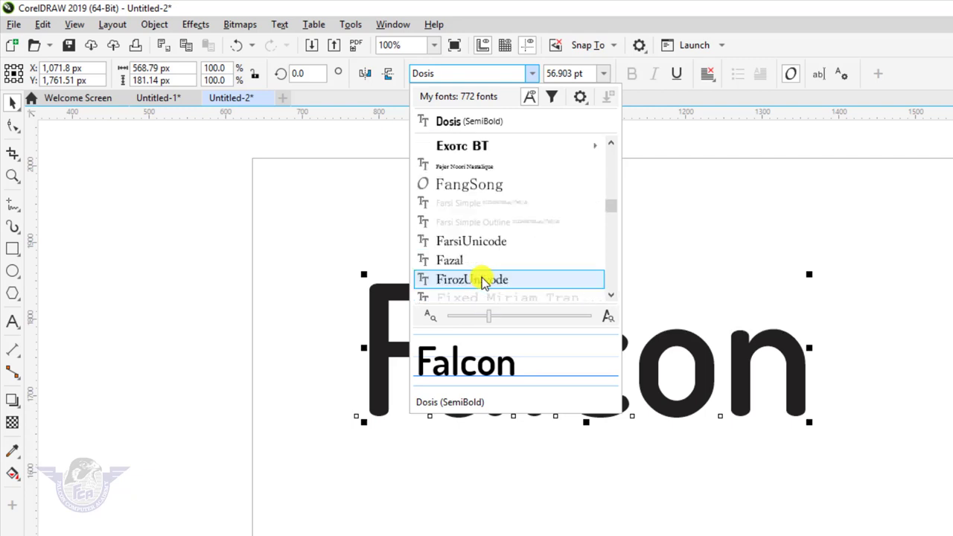
{"action": "scroll", "coordinate": [484, 282], "scroll_direction": "down", "scroll_amount": 6}
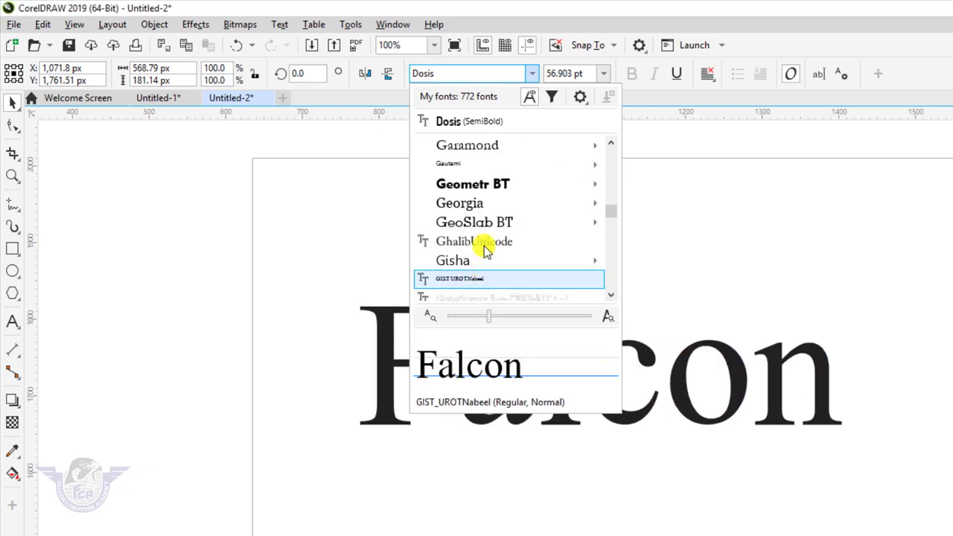
{"action": "left_click", "coordinate": [488, 184]}
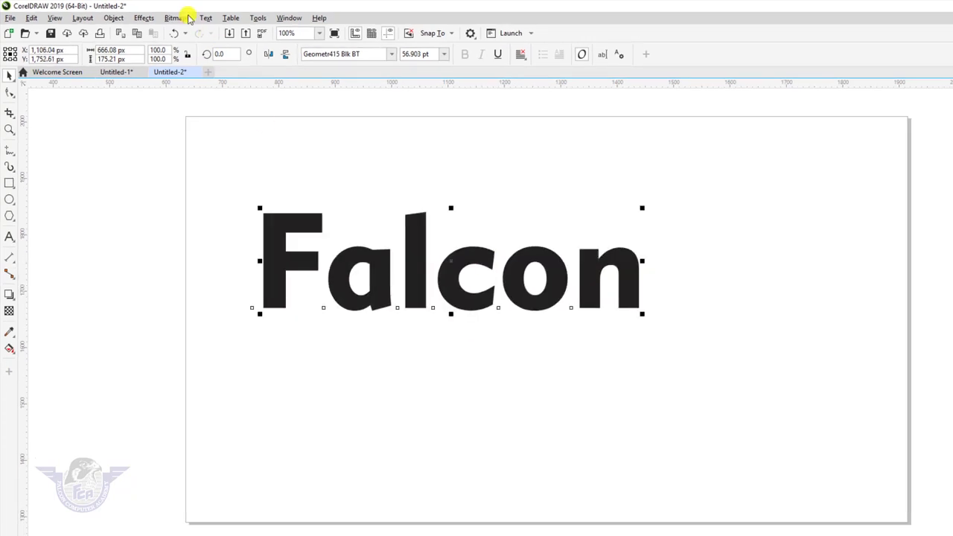
Step: Add perspective to the Falcon text and reshape its four corners so the F is tallest and the letters shrink toward the n
{"action": "left_click", "coordinate": [118, 19]}
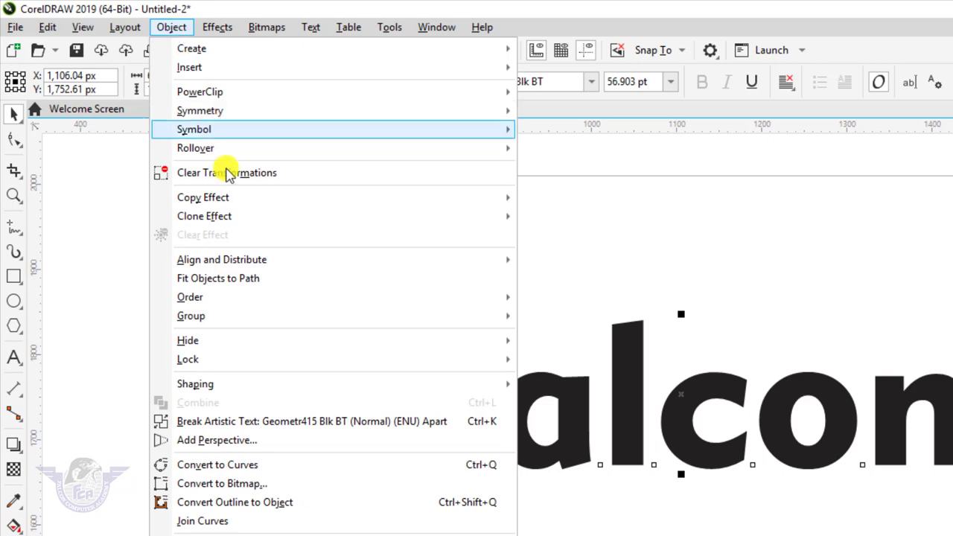
{"action": "left_click", "coordinate": [237, 440]}
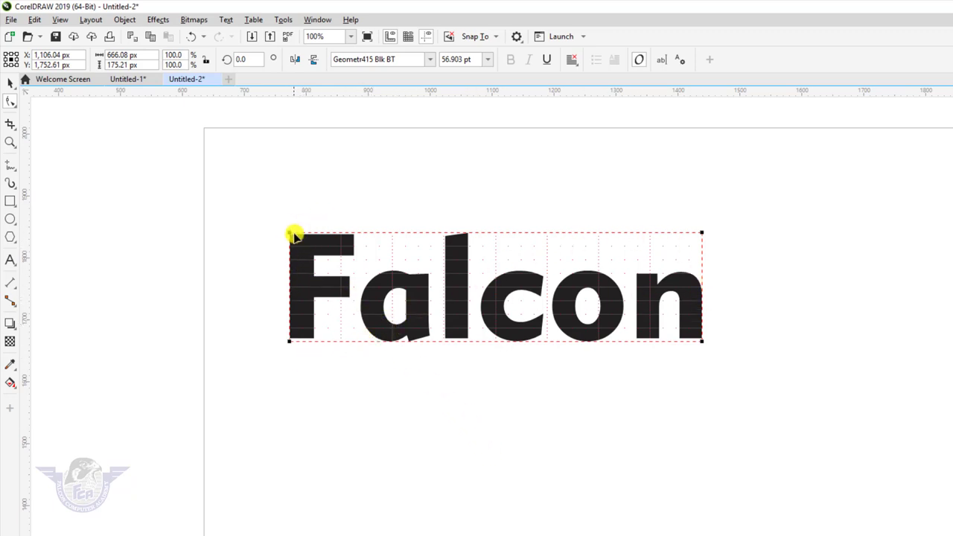
{"action": "left_click_drag", "start_coordinate": [289, 231], "coordinate": [289, 145]}
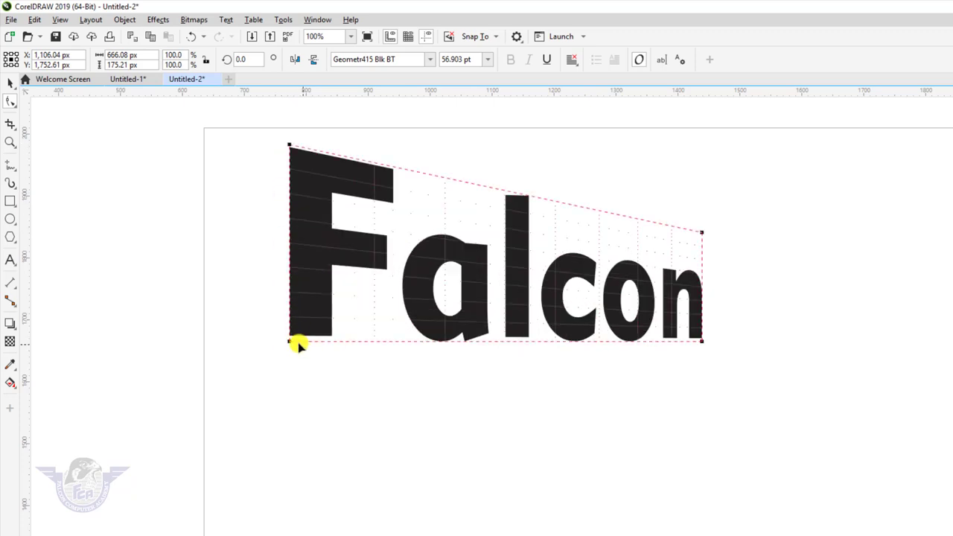
{"action": "left_click_drag", "start_coordinate": [291, 344], "coordinate": [300, 495]}
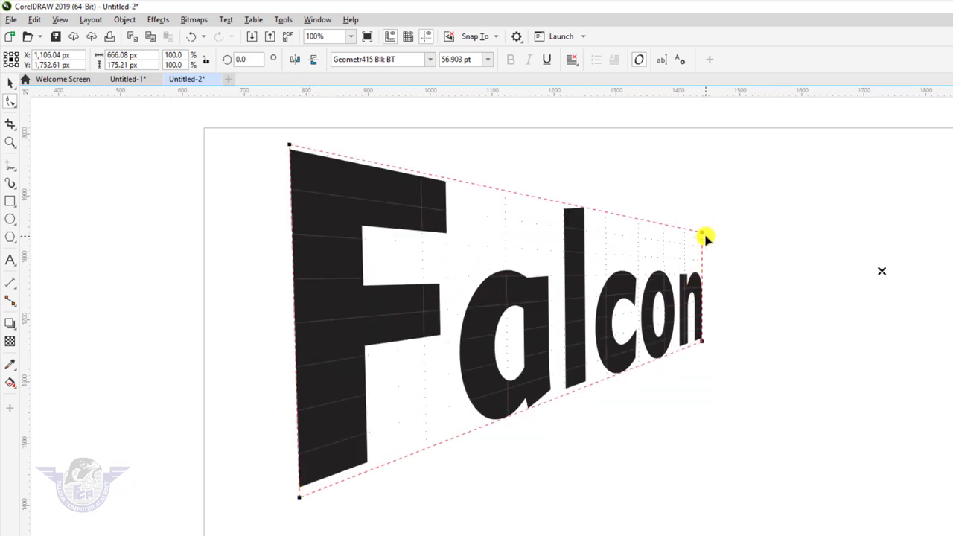
{"action": "left_click_drag", "start_coordinate": [702, 233], "coordinate": [705, 271]}
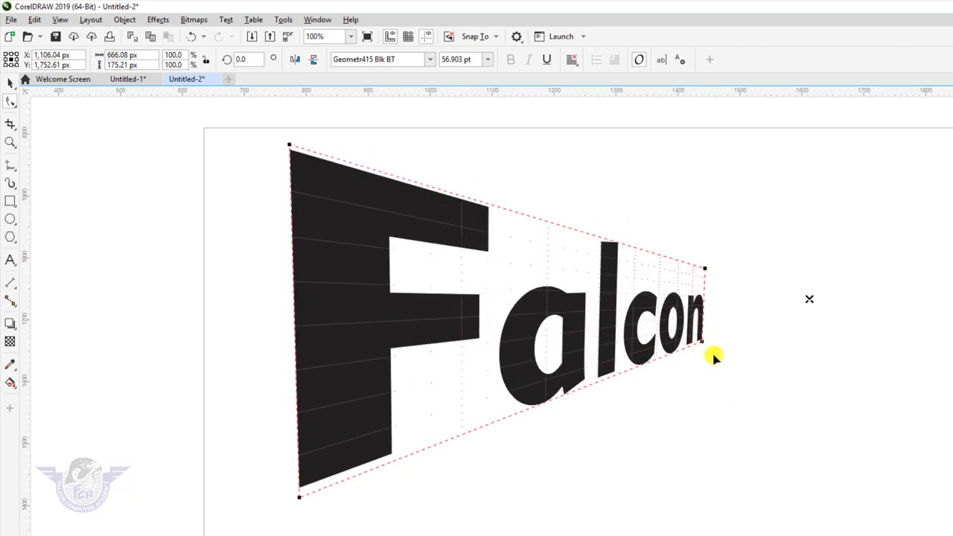
{"action": "left_click_drag", "start_coordinate": [702, 341], "coordinate": [711, 349]}
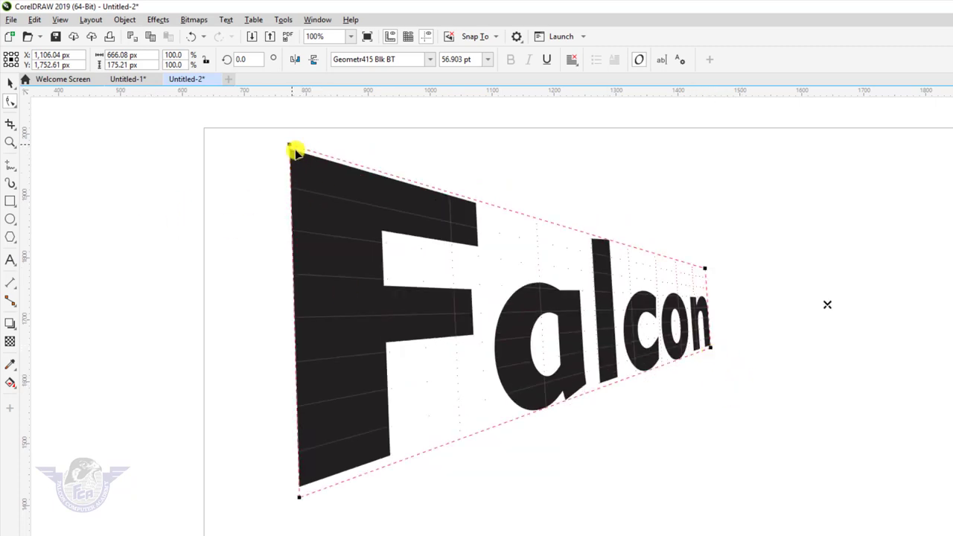
{"action": "left_click_drag", "start_coordinate": [295, 149], "coordinate": [306, 173]}
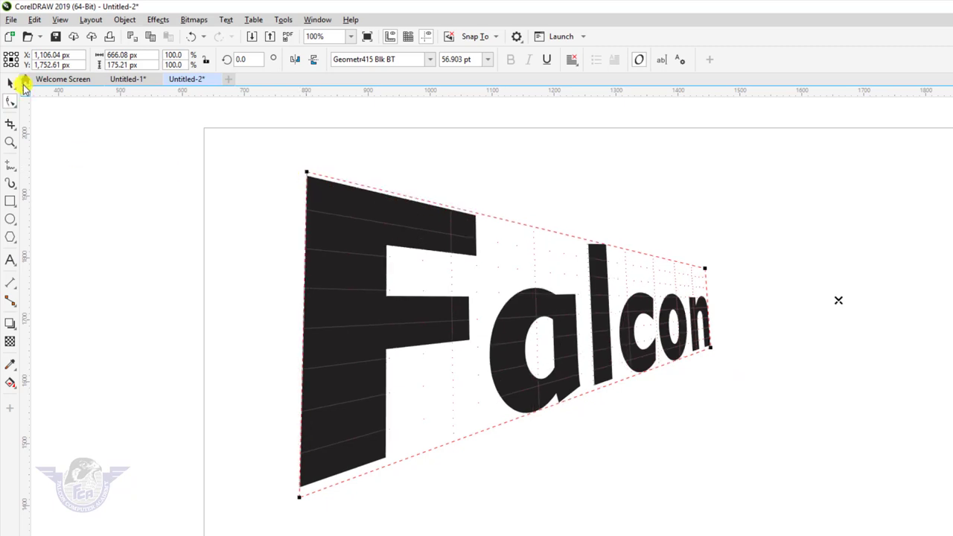
Step: Move the perspective Falcon text slightly up and to the left on the page
{"action": "left_click", "coordinate": [10, 82]}
{"action": "left_click_drag", "start_coordinate": [521, 350], "coordinate": [472, 330]}
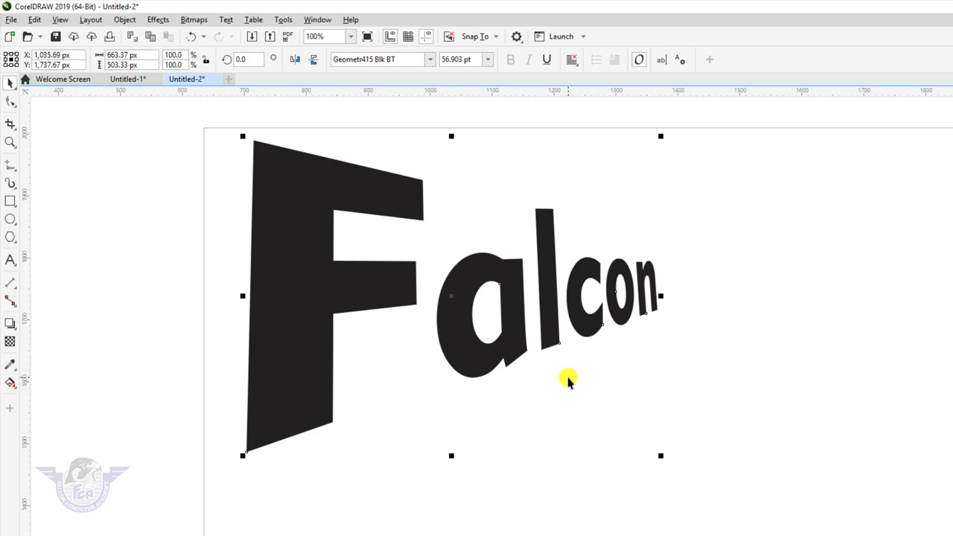
{"action": "key", "text": "ctrl+z"}
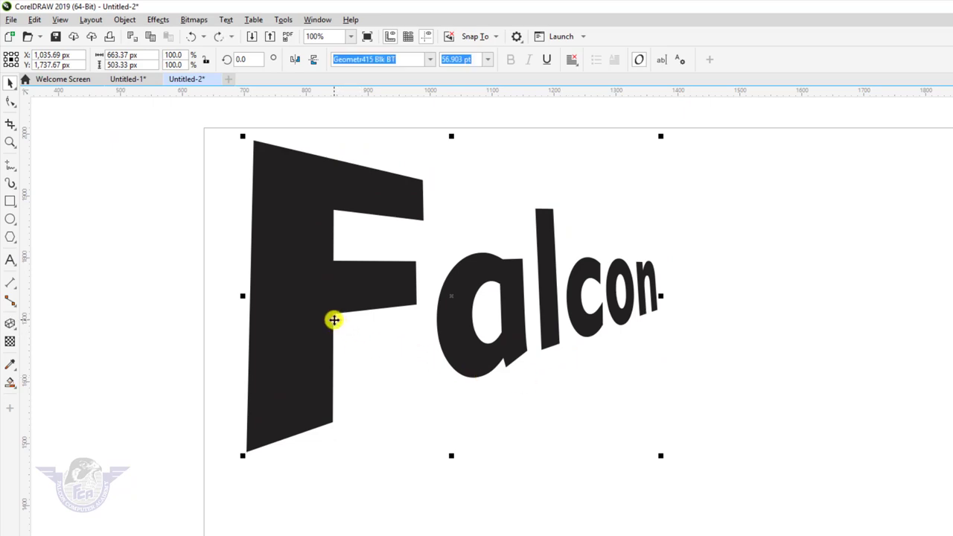
Step: Extrude the Falcon text toward a vanishing point down and to the left of the F, with a depth of 27
{"action": "left_click", "coordinate": [11, 327]}
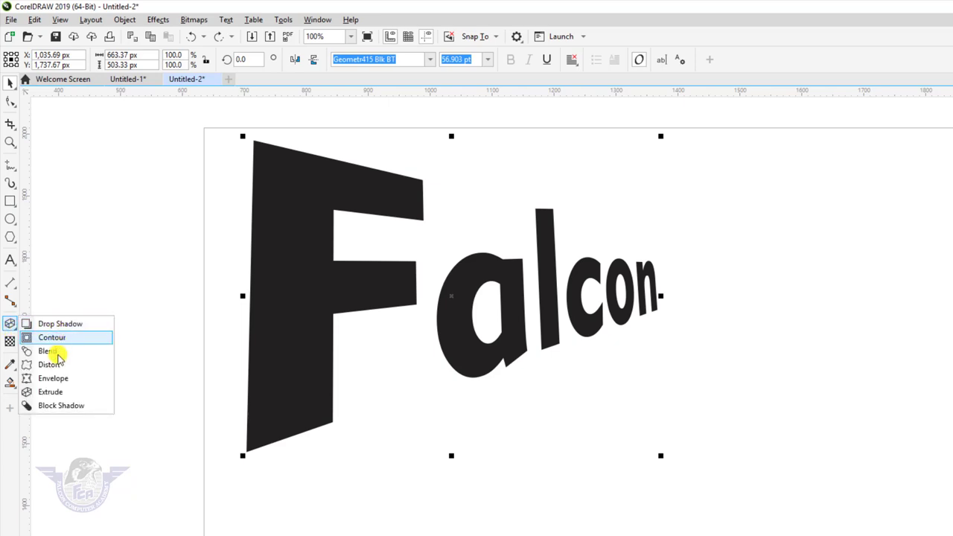
{"action": "left_click", "coordinate": [51, 392]}
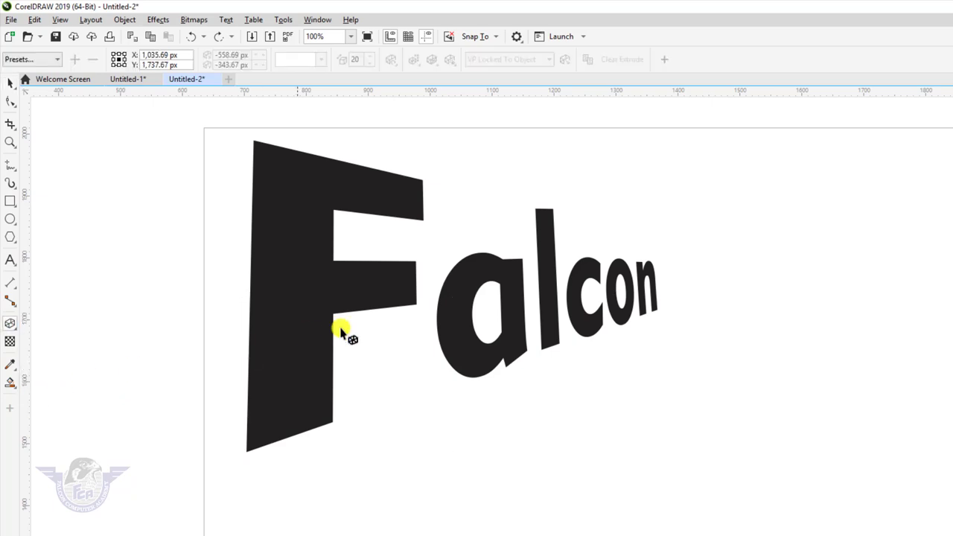
{"action": "mouse_move", "coordinate": [320, 315]}
{"action": "left_mouse_down"}
{"action": "mouse_move", "coordinate": [312, 310]}
{"action": "mouse_move", "coordinate": [183, 373]}
{"action": "mouse_move", "coordinate": [34, 461]}
{"action": "left_mouse_up"}
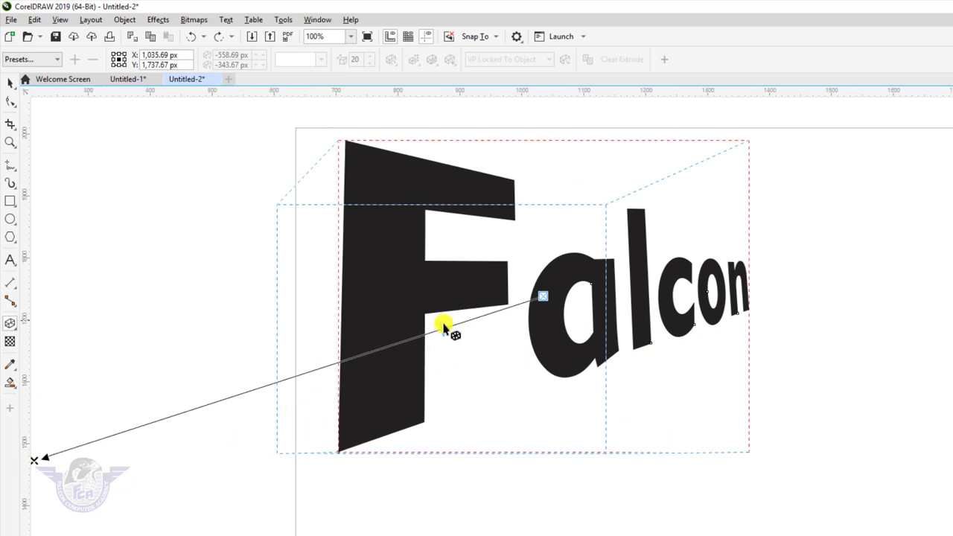
{"action": "left_click_drag", "start_coordinate": [441, 328], "coordinate": [404, 341]}
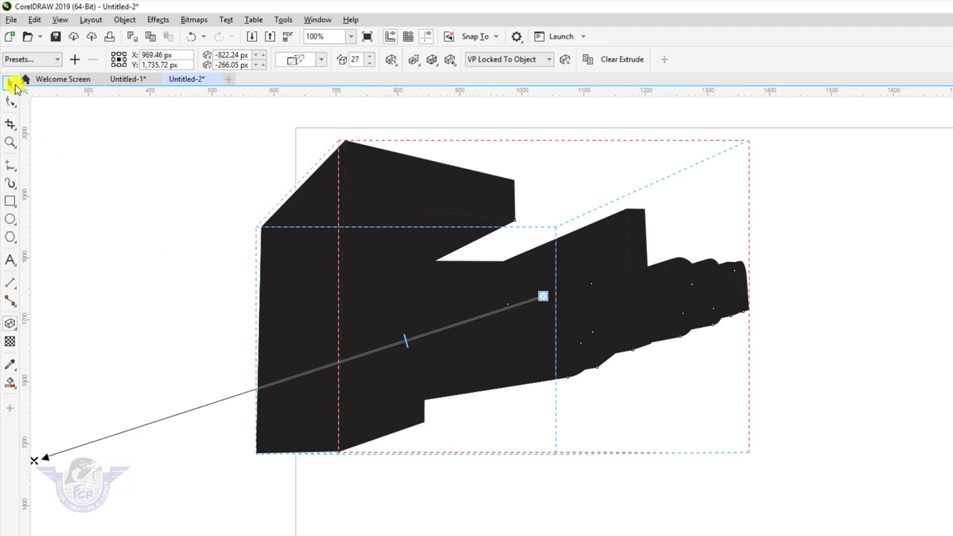
{"action": "left_click", "coordinate": [15, 85]}
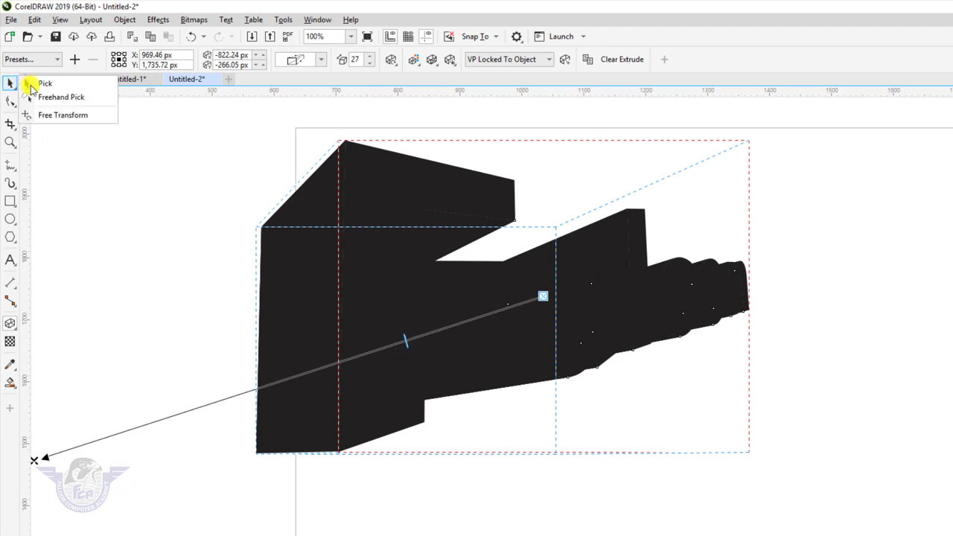
{"action": "left_click", "coordinate": [33, 84]}
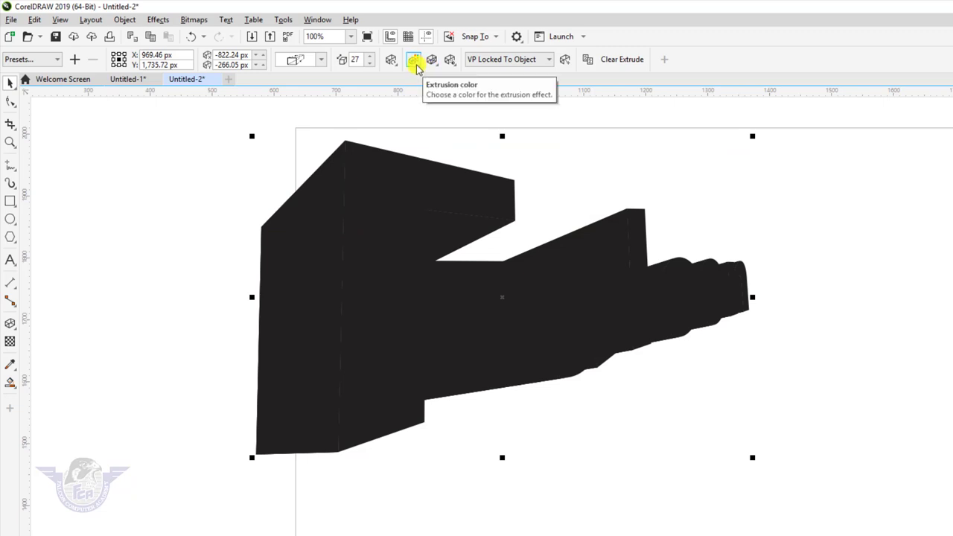
Step: Switch the extrusion to color shading and set its starting color to red, C 2, M 100, Y 100, K 0
{"action": "left_click", "coordinate": [415, 64]}
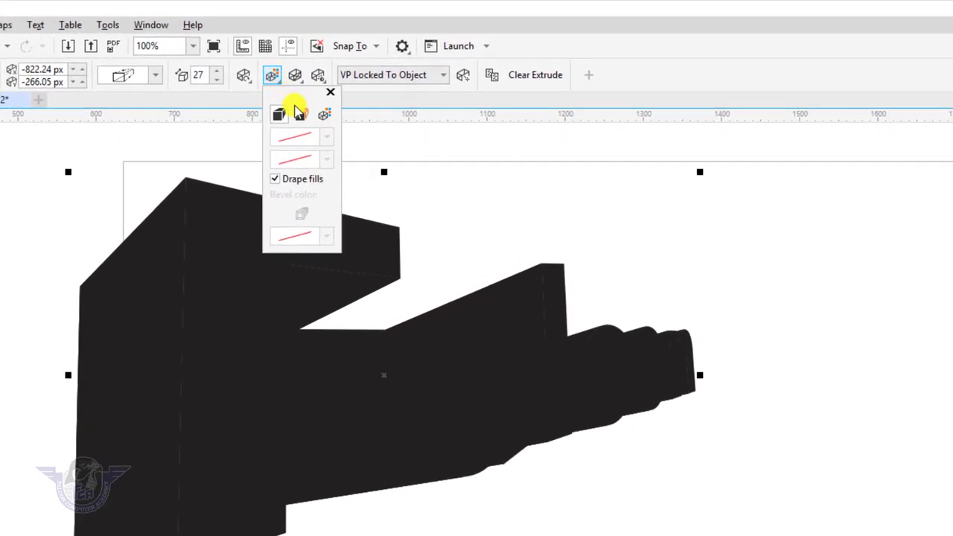
{"action": "left_click", "coordinate": [325, 116]}
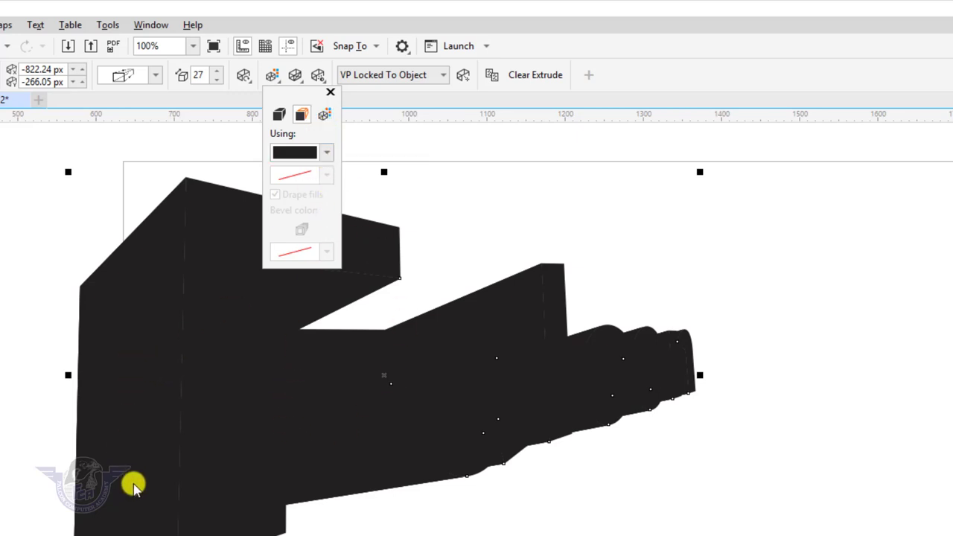
{"action": "left_click", "coordinate": [325, 117]}
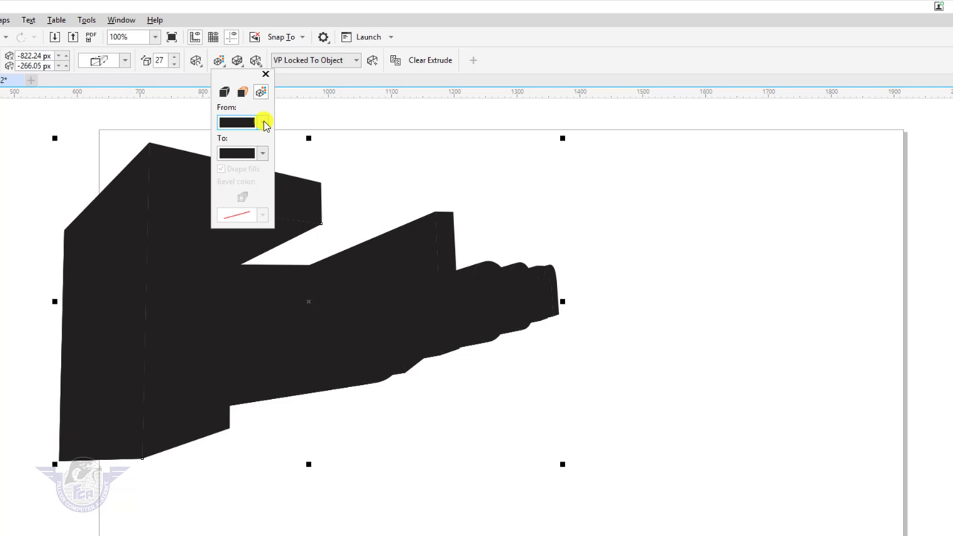
{"action": "left_click", "coordinate": [264, 123]}
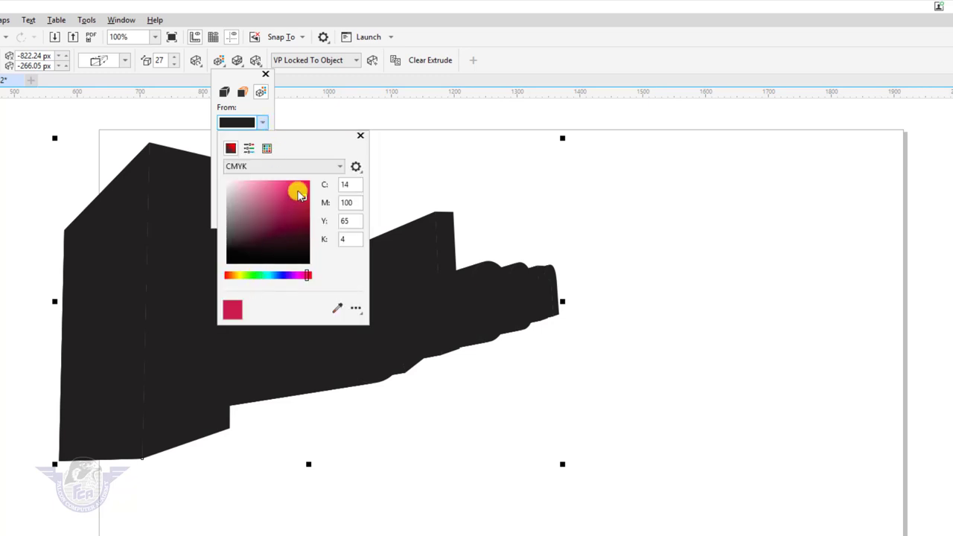
{"action": "left_click_drag", "start_coordinate": [240, 278], "coordinate": [220, 277]}
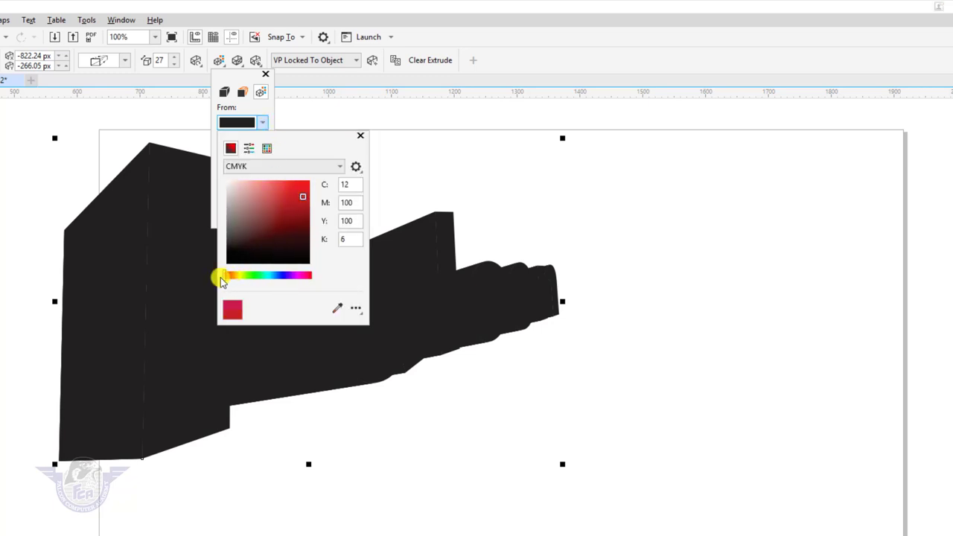
{"action": "left_click", "coordinate": [301, 190]}
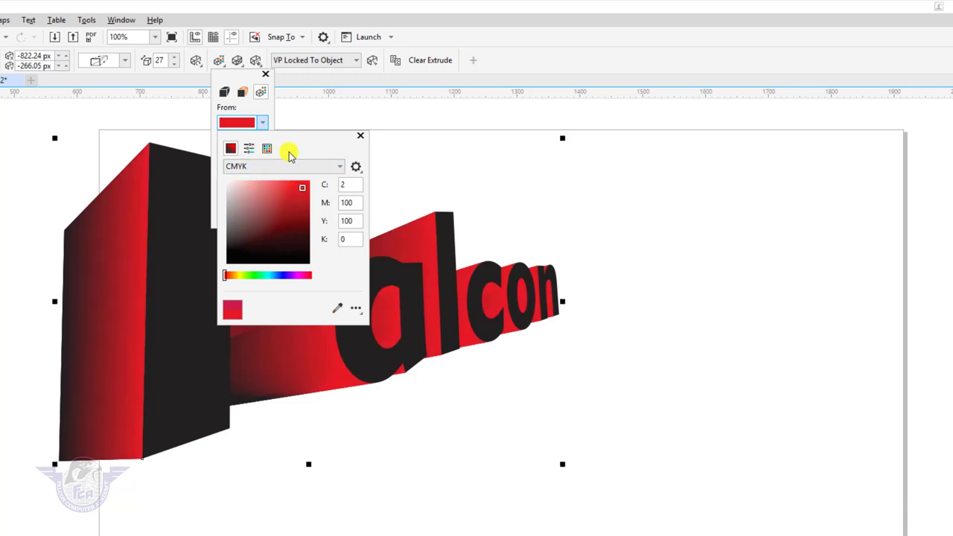
{"action": "left_click", "coordinate": [215, 199]}
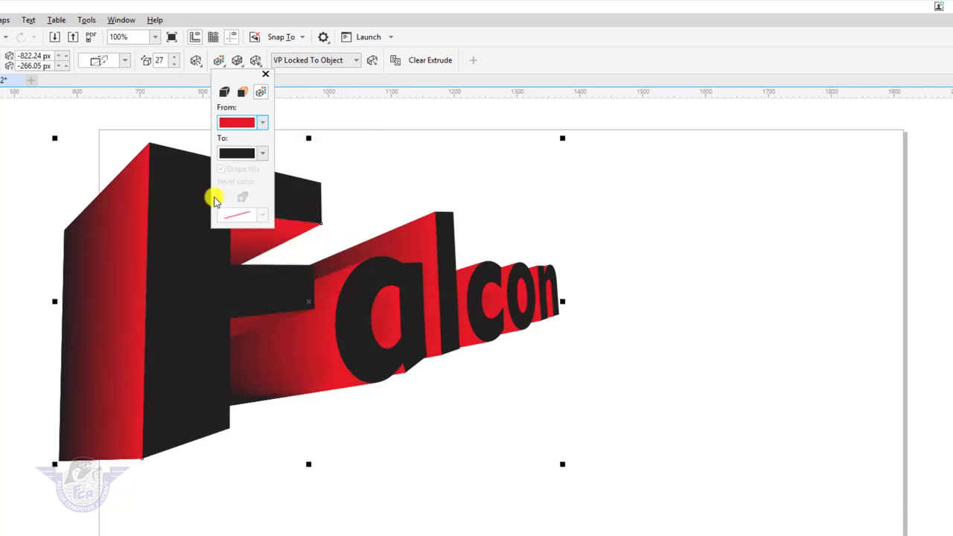
Step: Set the ending color of the extrusion shading to yellow, C 22, M 5, Y 100, K 0
{"action": "left_click", "coordinate": [262, 155]}
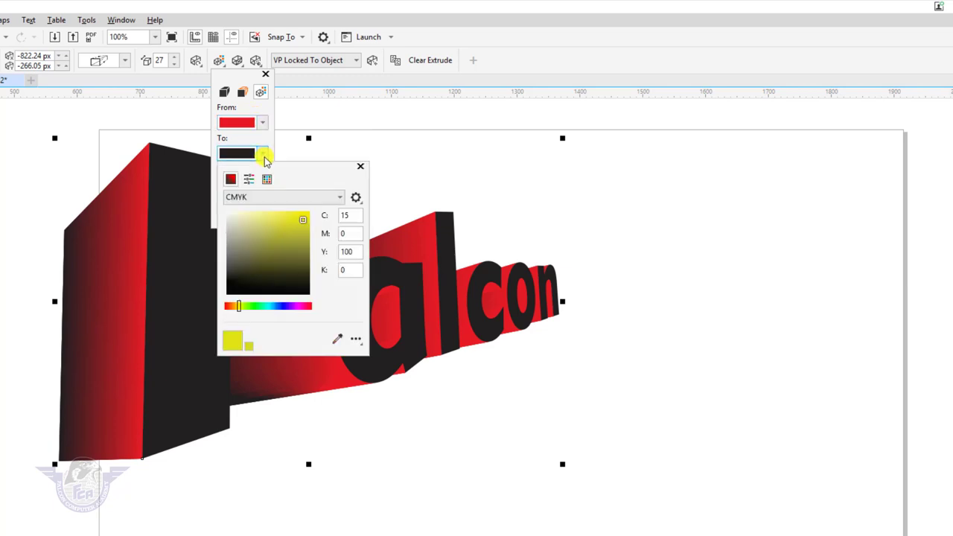
{"action": "left_click", "coordinate": [298, 224]}
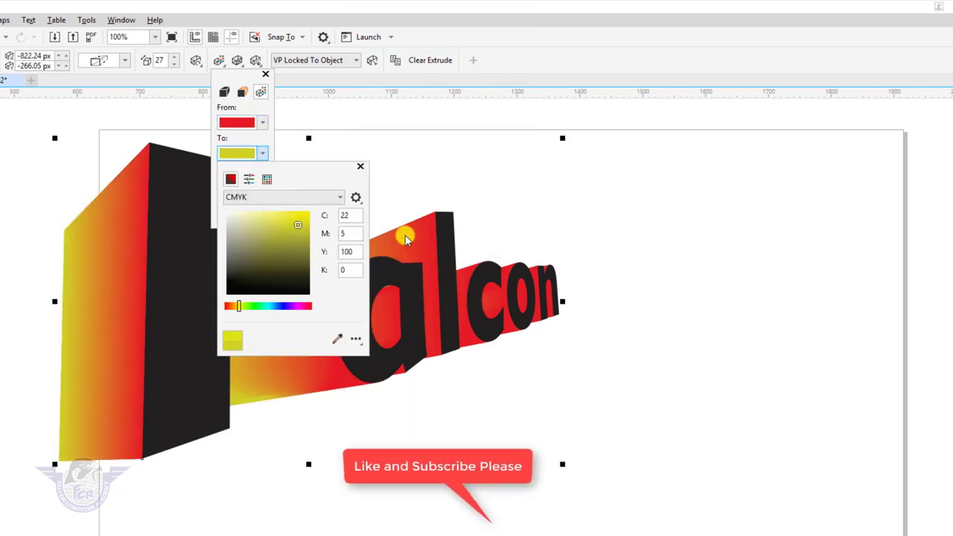
{"action": "left_click", "coordinate": [472, 213]}
{"action": "left_click", "coordinate": [266, 330]}
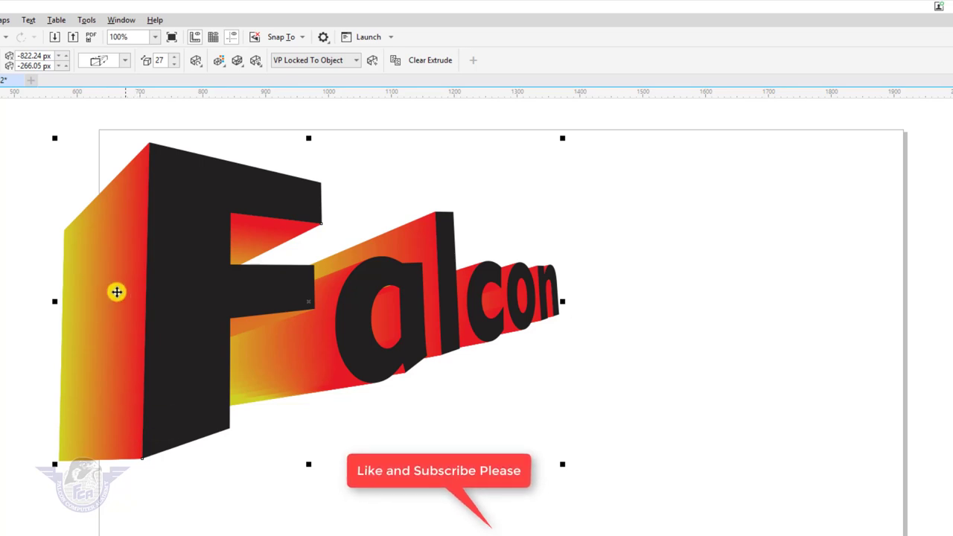
Step: Rotate the extruded Falcon text in 3D so its depth recedes up and to the left, showing the tops of the letters
{"action": "left_click", "coordinate": [113, 270]}
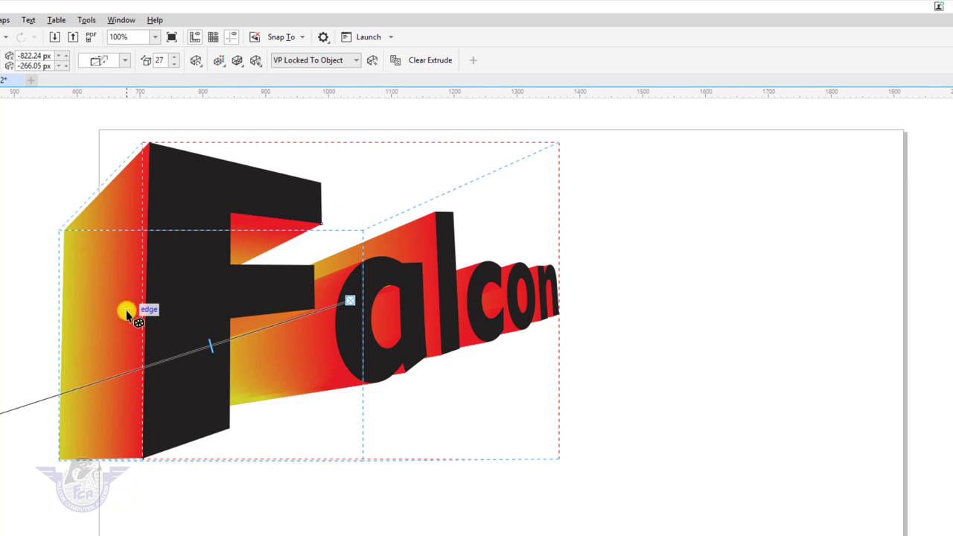
{"action": "left_click", "coordinate": [90, 318]}
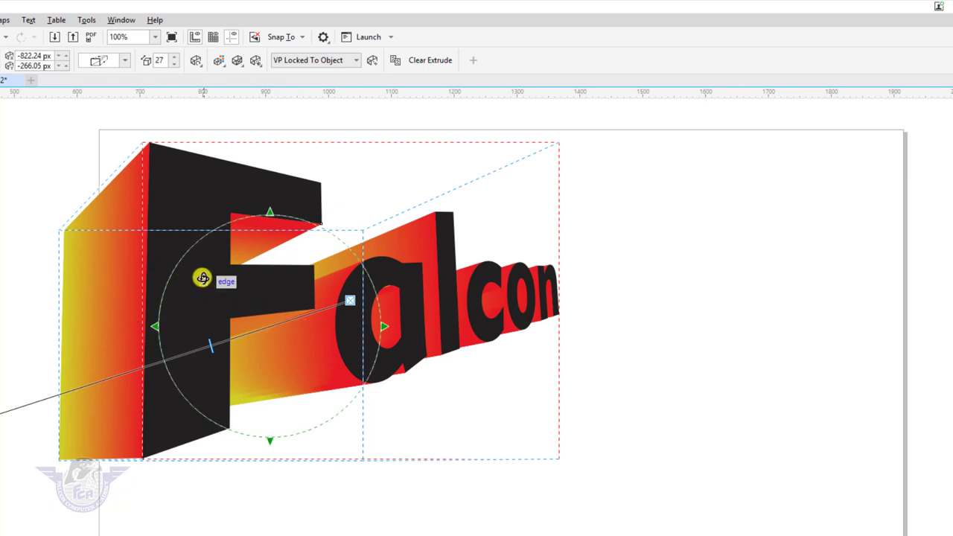
{"action": "left_click_drag", "start_coordinate": [180, 271], "coordinate": [95, 183]}
{"action": "left_click_drag", "start_coordinate": [147, 169], "coordinate": [208, 262]}
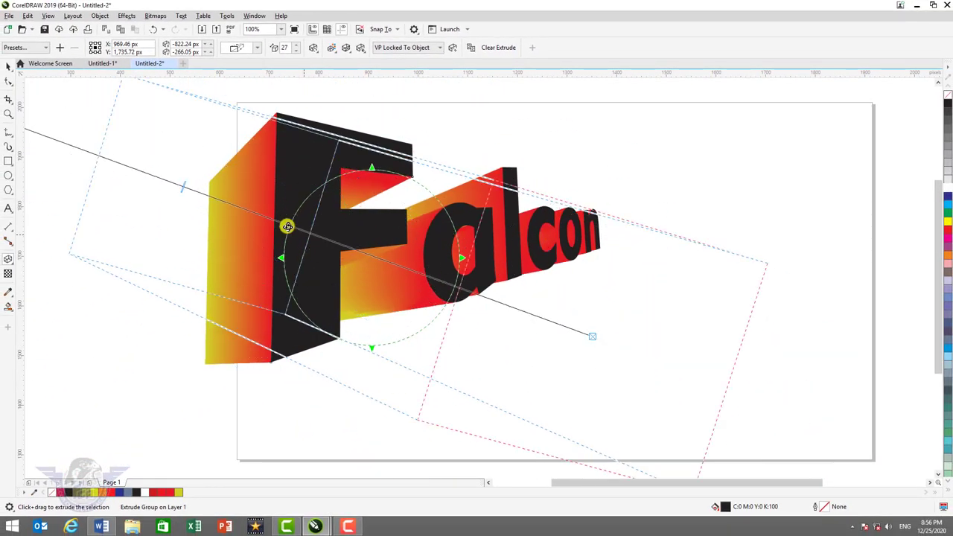
{"action": "left_click_drag", "start_coordinate": [287, 225], "coordinate": [280, 264]}
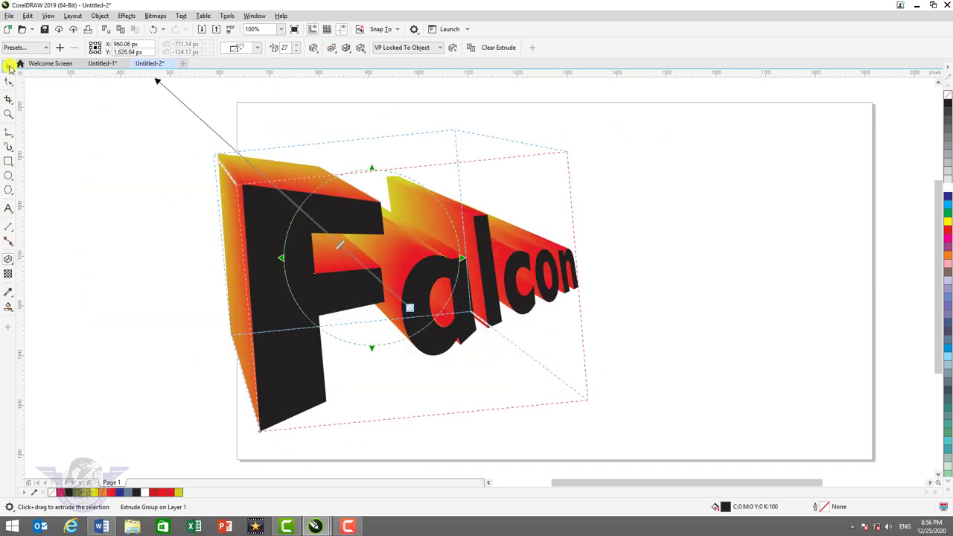
{"action": "left_click", "coordinate": [9, 67]}
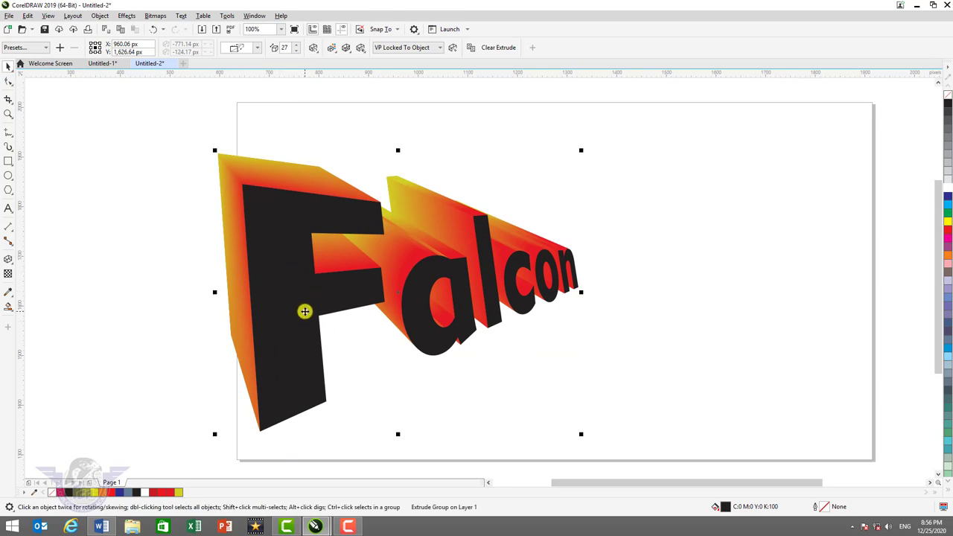
Step: Use Smart Fill to create blue-gray shapes with a 2.08 px black outline over the front faces of all six Falcon letters
{"action": "left_click", "coordinate": [305, 312]}
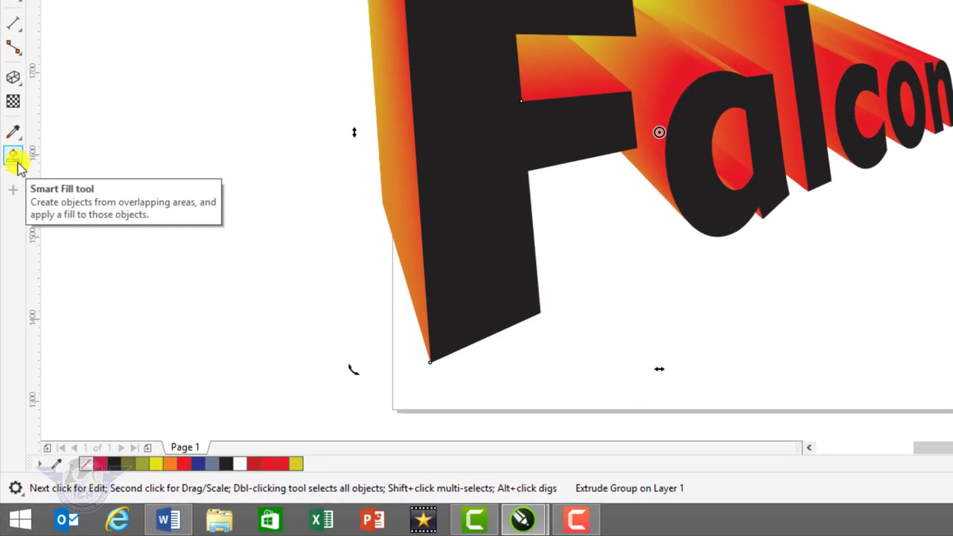
{"action": "left_click", "coordinate": [20, 165]}
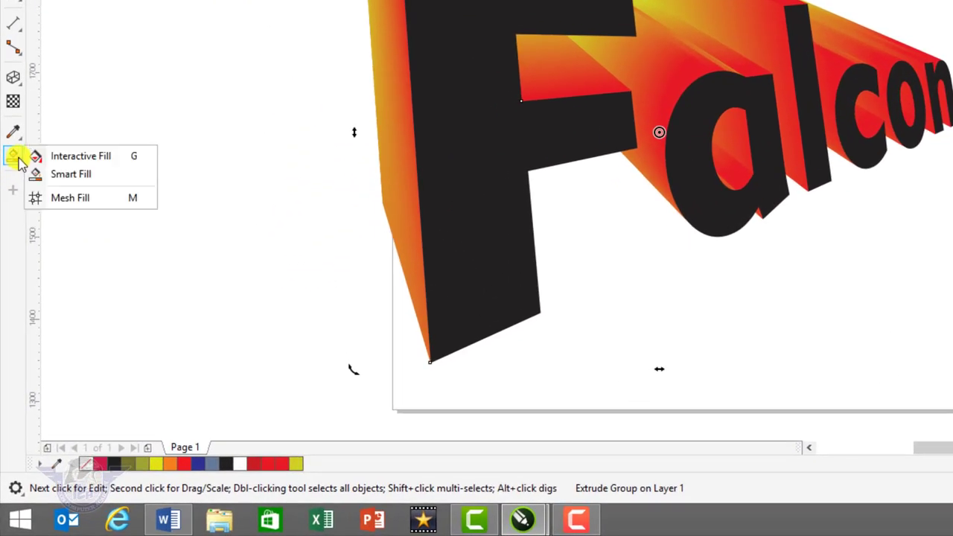
{"action": "left_click", "coordinate": [74, 173]}
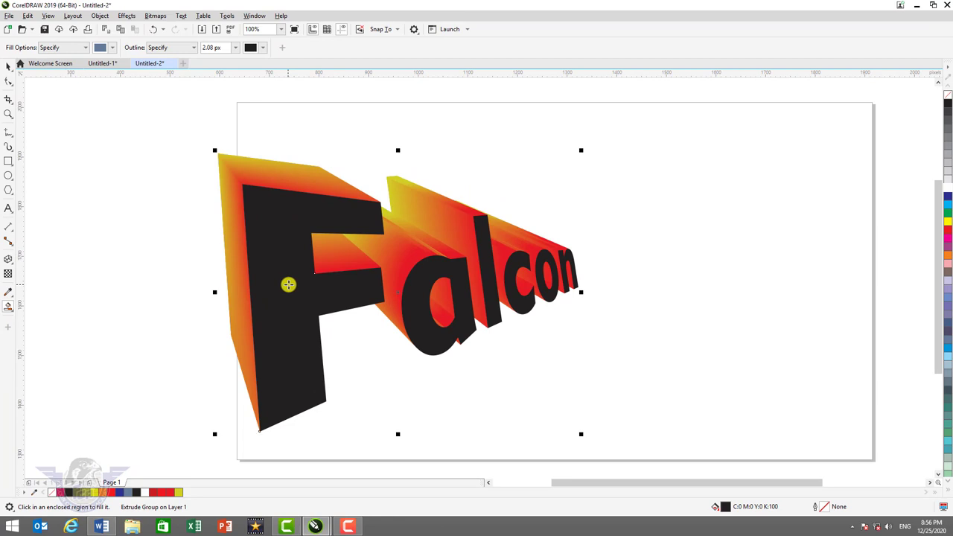
{"action": "left_click", "coordinate": [288, 284]}
{"action": "left_click", "coordinate": [469, 309]}
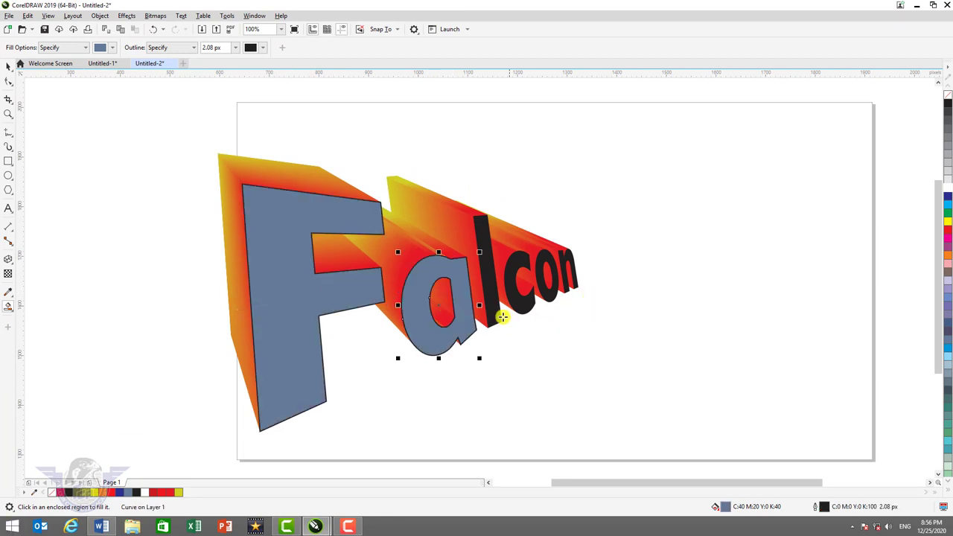
{"action": "left_click", "coordinate": [497, 313]}
{"action": "left_click", "coordinate": [527, 304]}
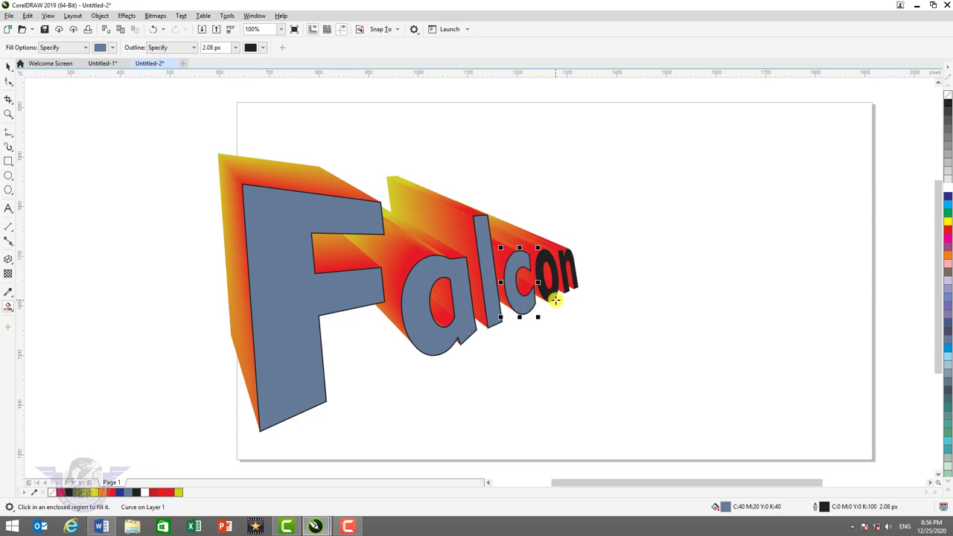
{"action": "left_click", "coordinate": [559, 285]}
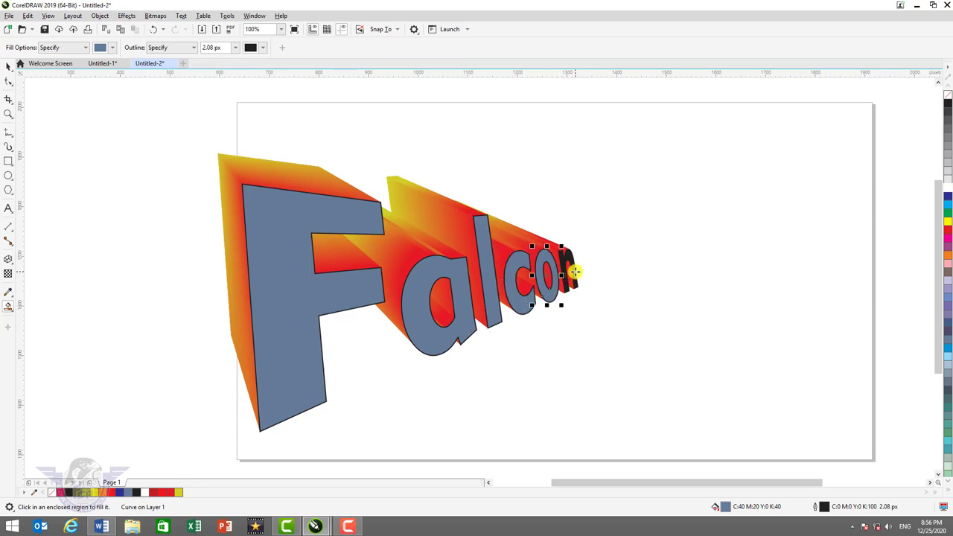
{"action": "left_click", "coordinate": [575, 272]}
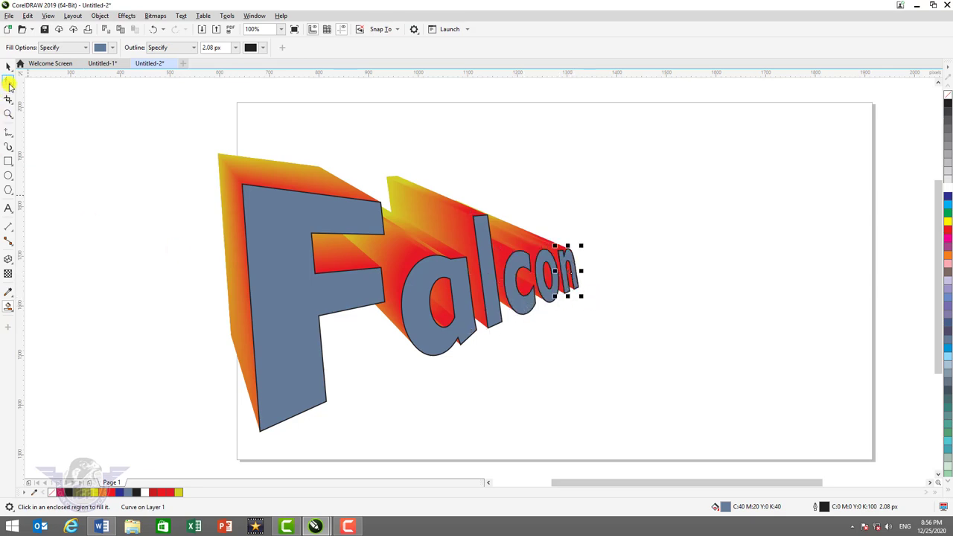
Step: Select all six smart-filled letter faces and give them a blue fill with a white outline
{"action": "left_click", "coordinate": [6, 68]}
{"action": "key", "text": "shift"}
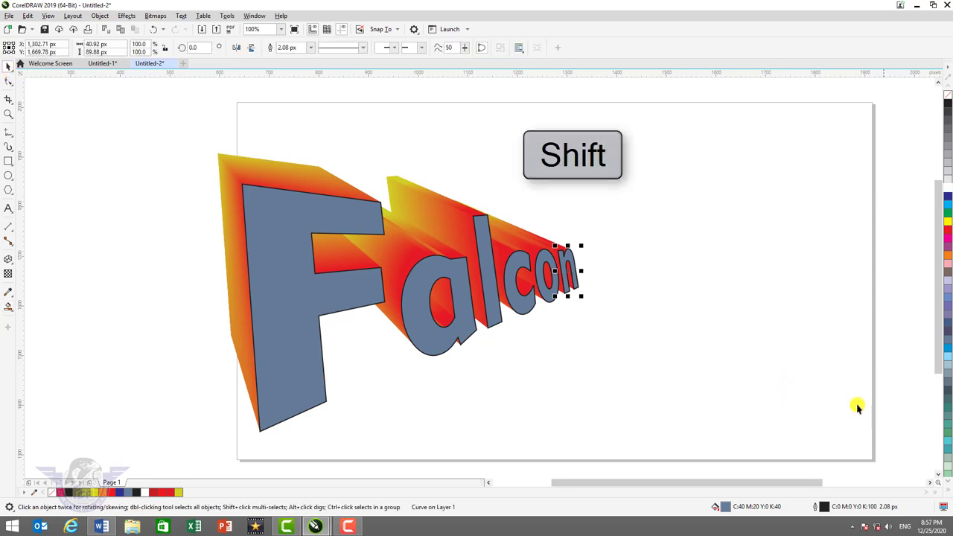
{"action": "left_click", "coordinate": [512, 304], "text": "shift"}
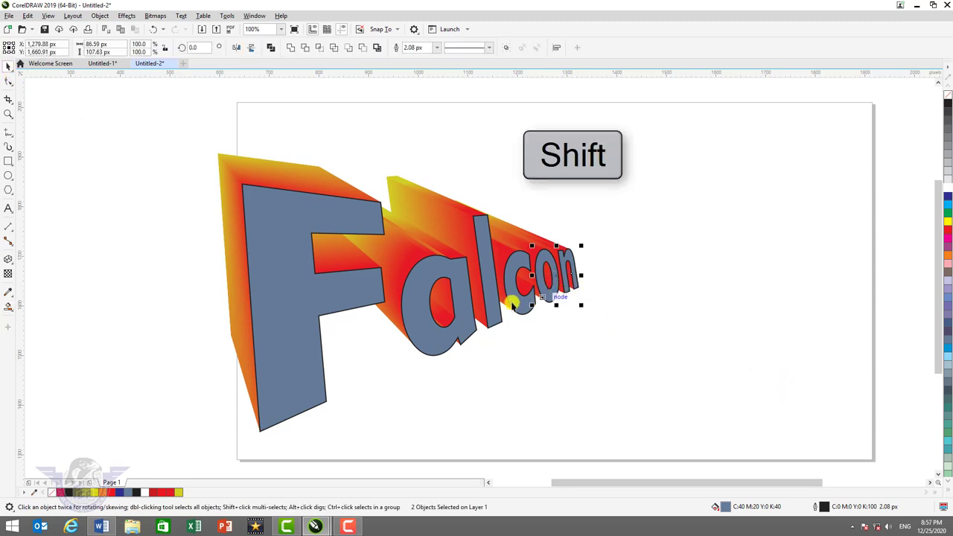
{"action": "left_click", "coordinate": [509, 311], "text": "shift"}
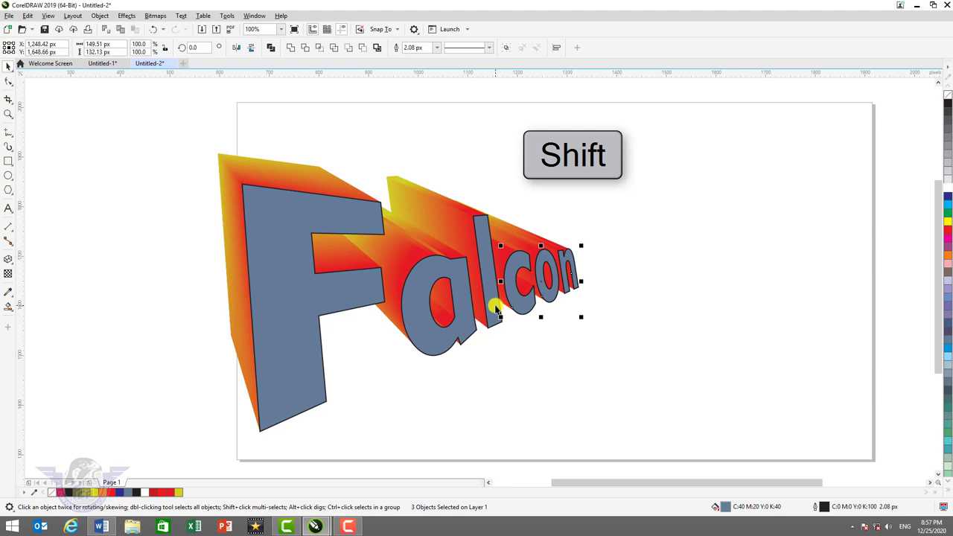
{"action": "left_click", "coordinate": [495, 311], "text": "shift"}
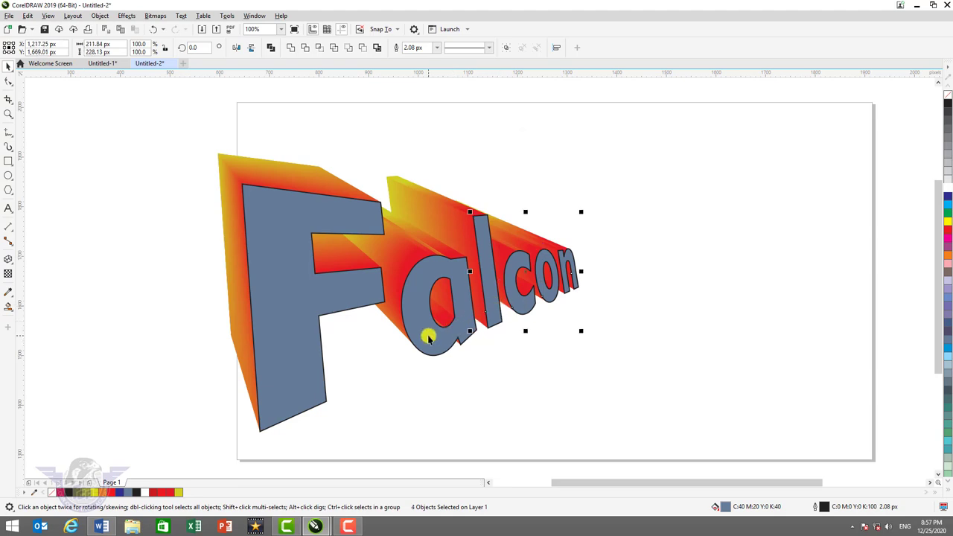
{"action": "left_click", "coordinate": [302, 300], "text": "shift"}
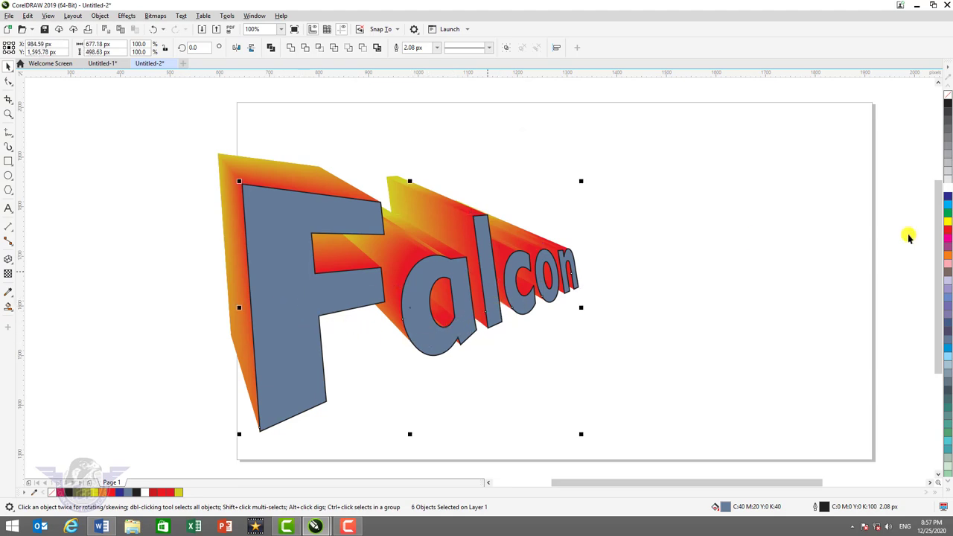
{"action": "left_click", "coordinate": [948, 196]}
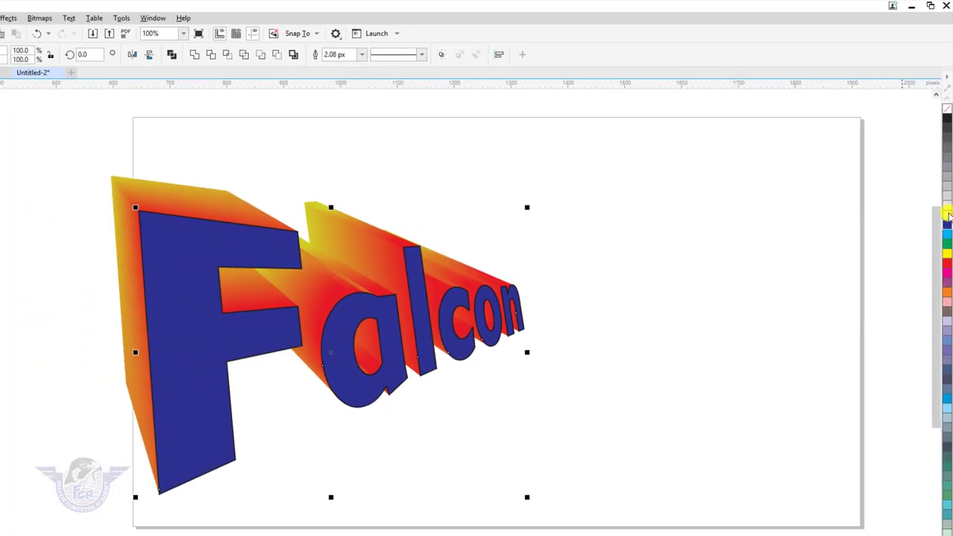
{"action": "right_click", "coordinate": [948, 215]}
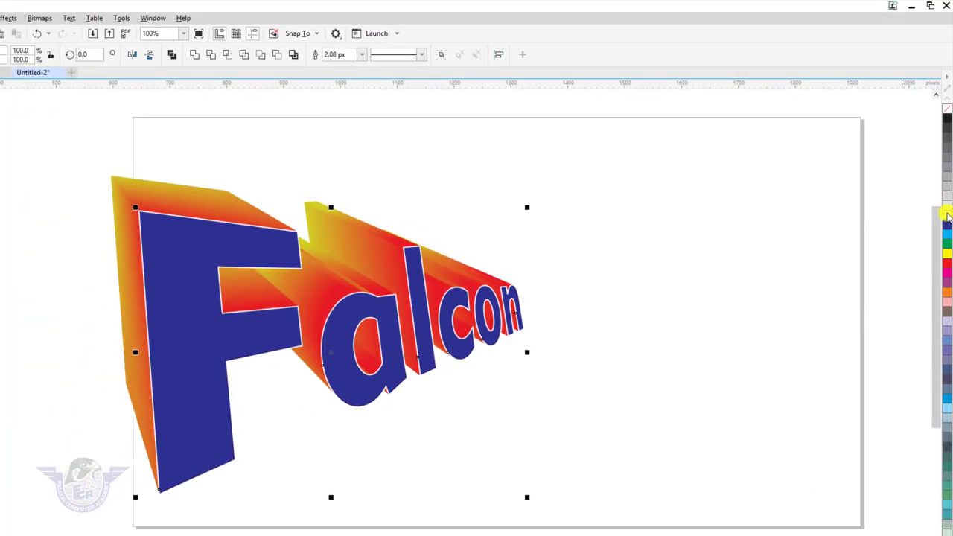
Step: Delete the entire extruded Falcon artwork to leave the page blank
{"action": "left_click", "coordinate": [655, 206]}
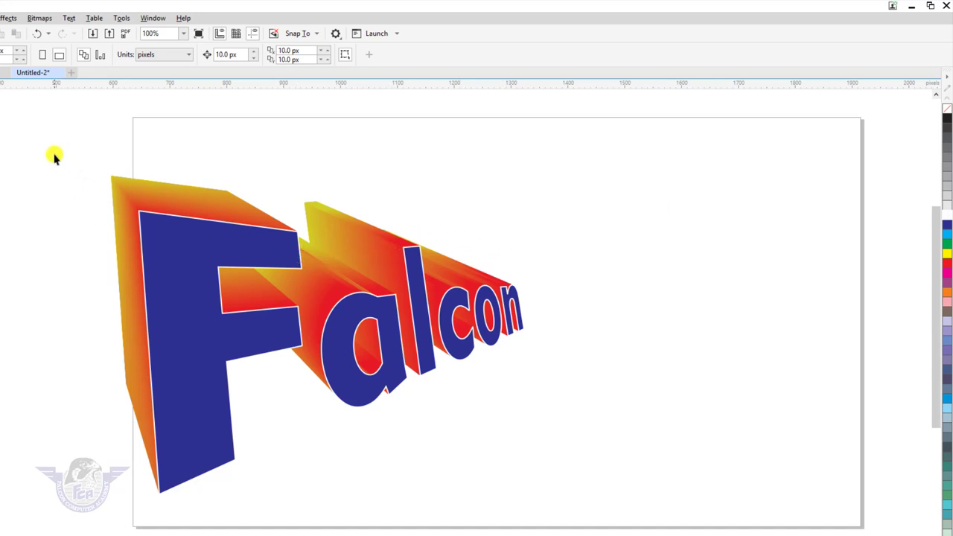
{"action": "left_click_drag", "start_coordinate": [56, 154], "coordinate": [591, 505]}
{"action": "key", "text": "Delete"}
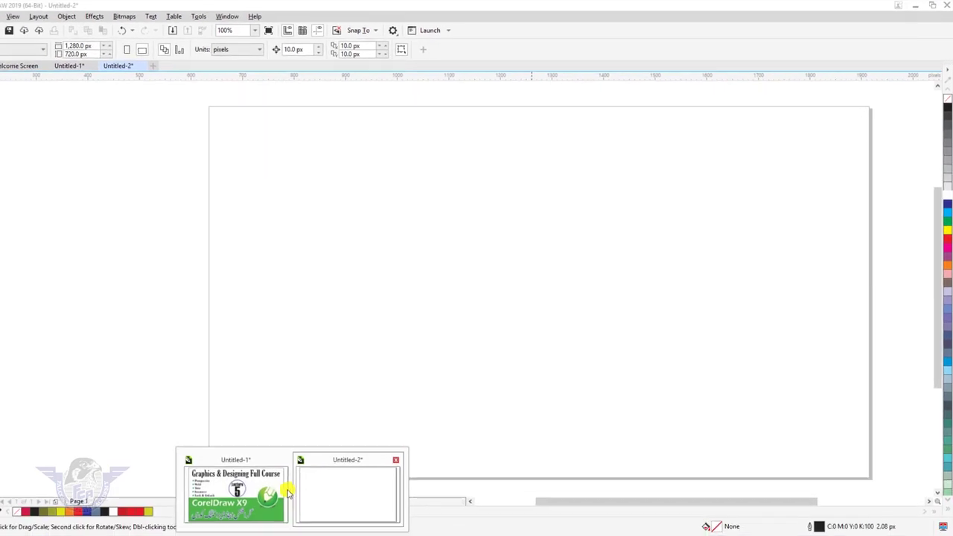
Step: Look over the lecture's topic list in the Untitled-1 document and return to the Untitled-2 document
{"action": "left_click", "coordinate": [288, 490]}
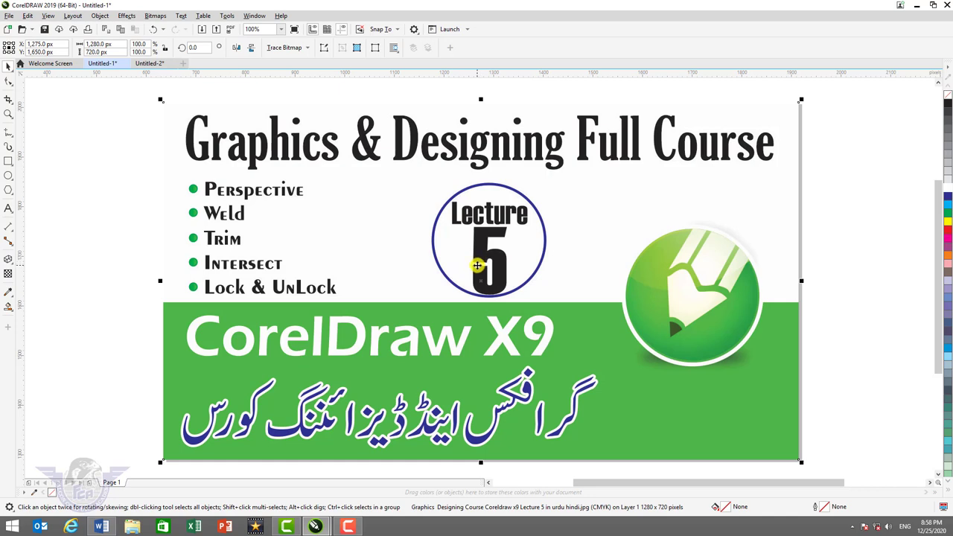
{"action": "mouse_move", "coordinate": [324, 528]}
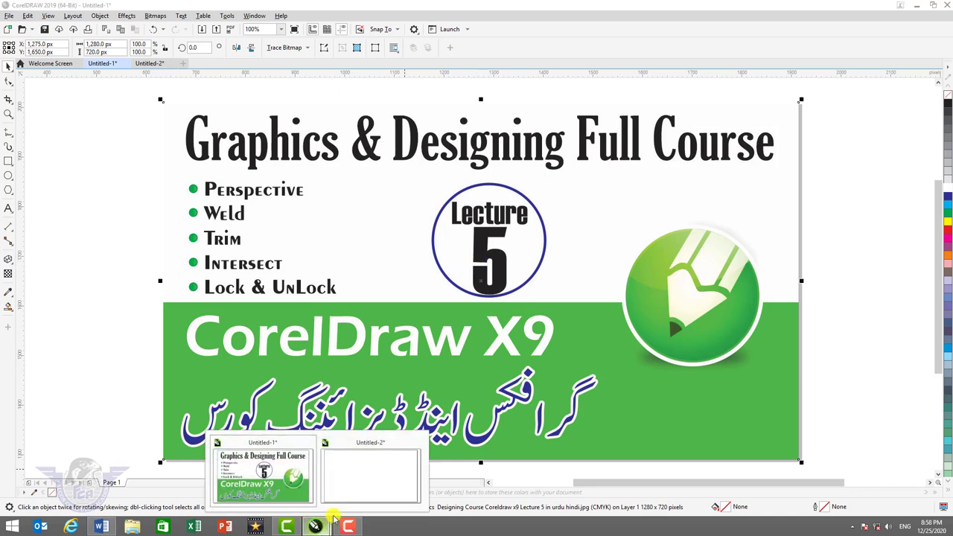
{"action": "left_click", "coordinate": [354, 498]}
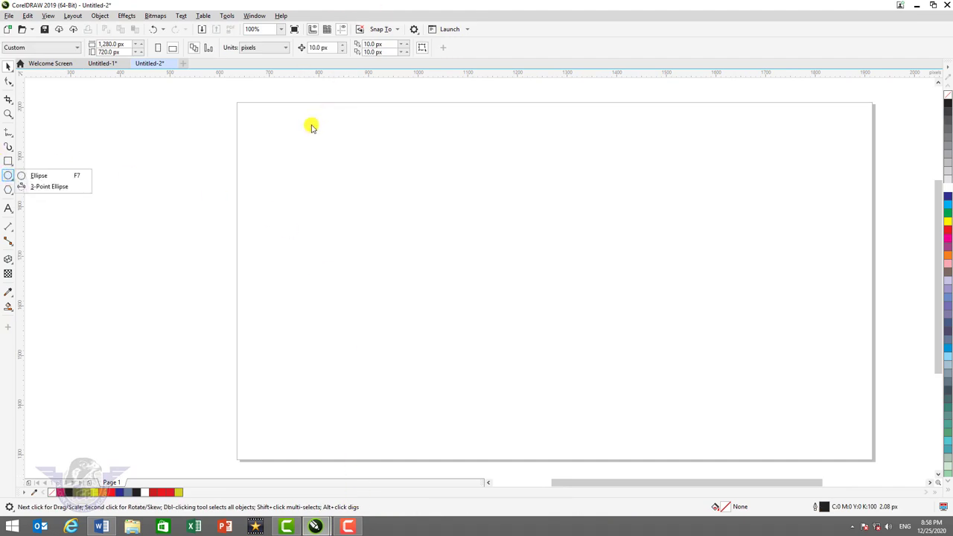
Step: Draw a circle about 423 px in diameter on the upper-left half of the page and fit the page in view
{"action": "left_click", "coordinate": [37, 175]}
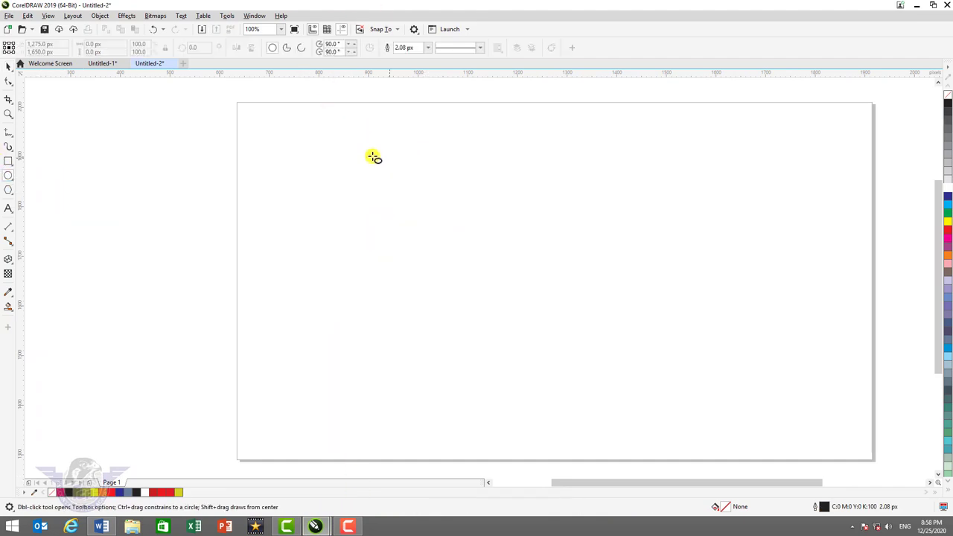
{"action": "left_click_drag", "start_coordinate": [320, 144], "coordinate": [615, 287]}
{"action": "key", "text": "shift+F4"}
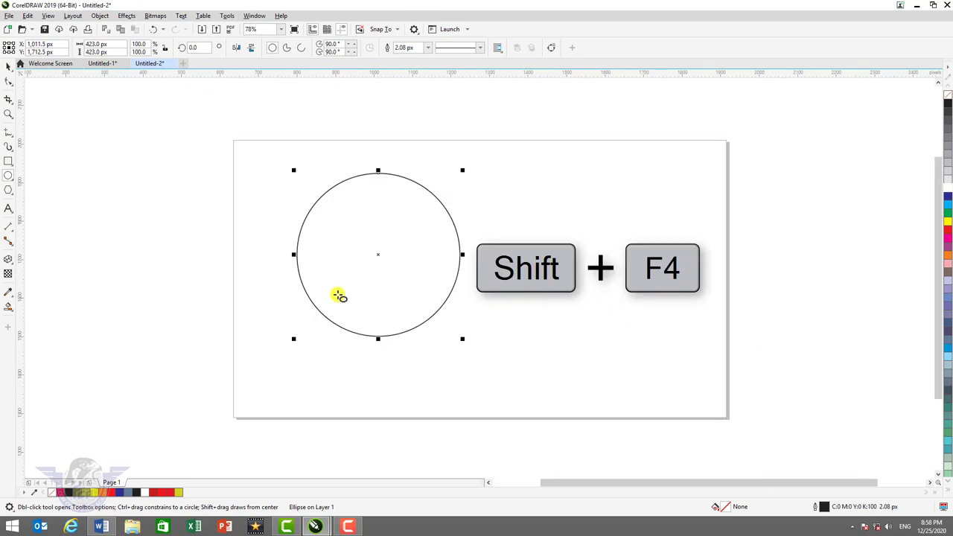
{"action": "left_click", "coordinate": [9, 68]}
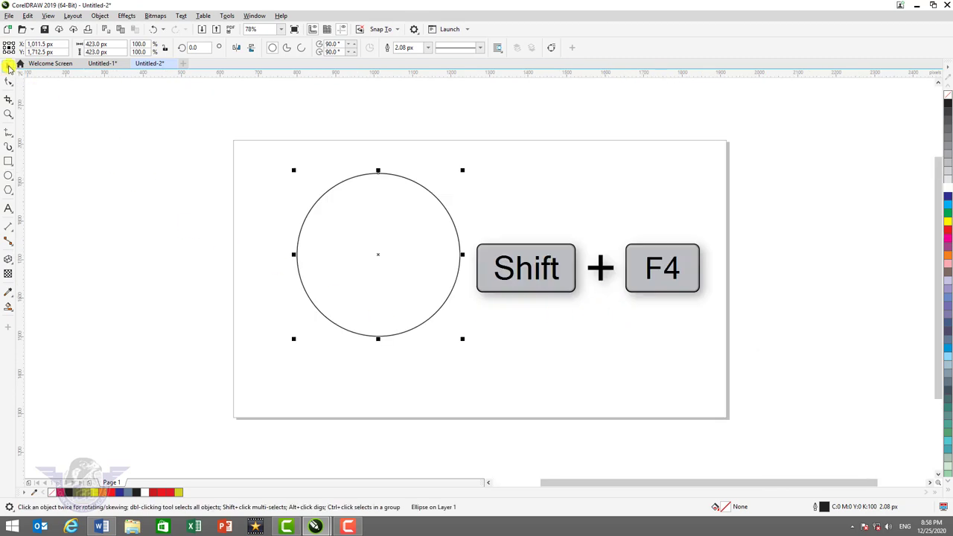
Step: Draw a radial burst with the Impact tool, overlapping the upper-right part of the circle and extending beyond its edge
{"action": "left_click", "coordinate": [10, 192]}
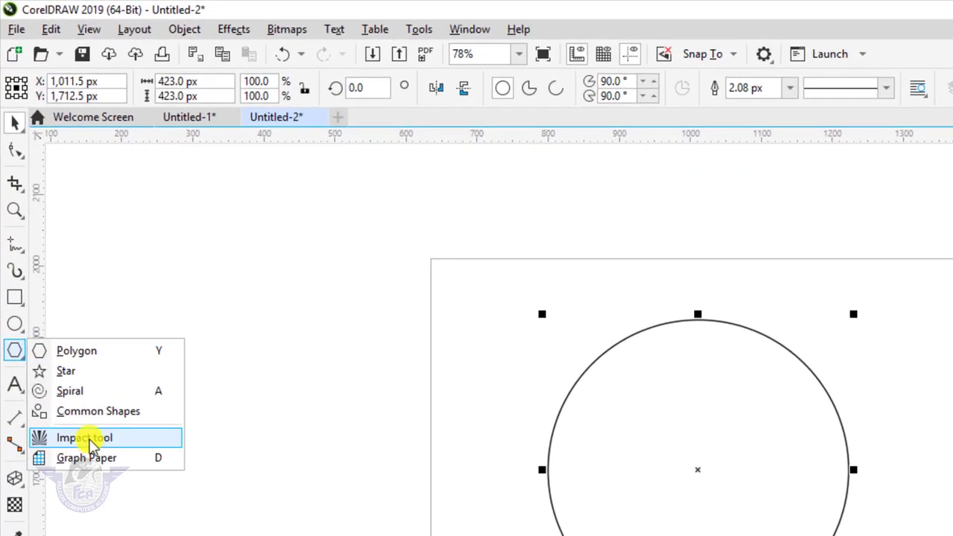
{"action": "left_click", "coordinate": [88, 438]}
{"action": "left_click_drag", "start_coordinate": [782, 448], "coordinate": [833, 510]}
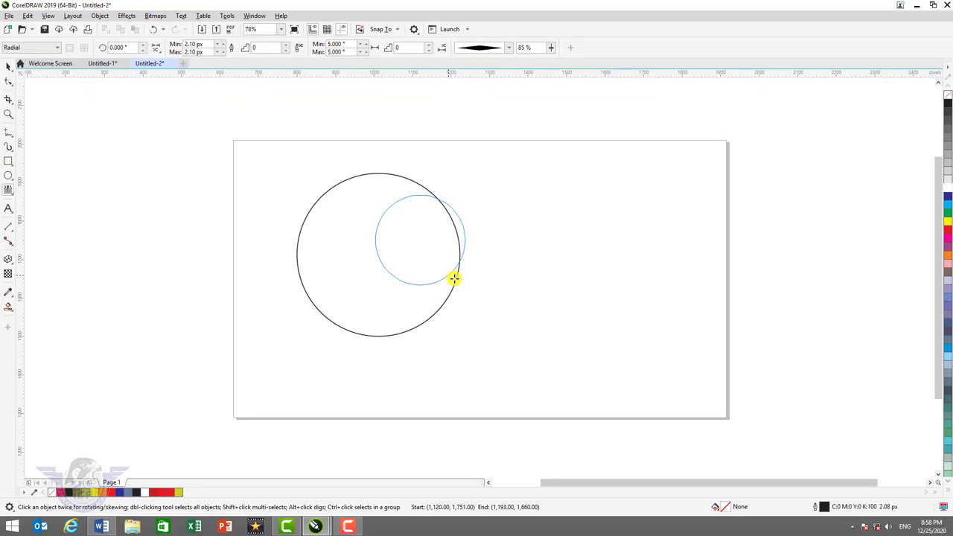
{"action": "left_click_drag", "start_coordinate": [453, 278], "coordinate": [487, 270]}
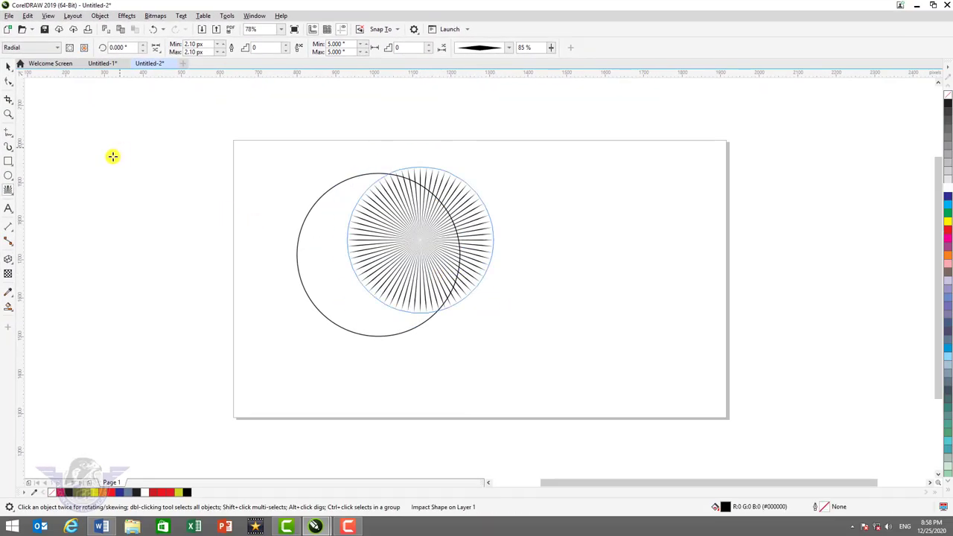
Step: Fill the circle with red
{"action": "left_click", "coordinate": [6, 65]}
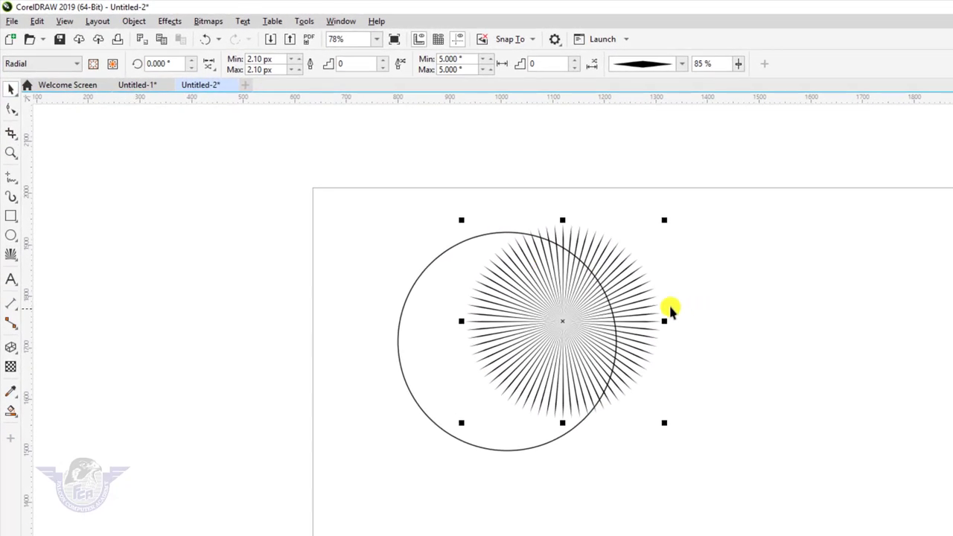
{"action": "left_click", "coordinate": [425, 297]}
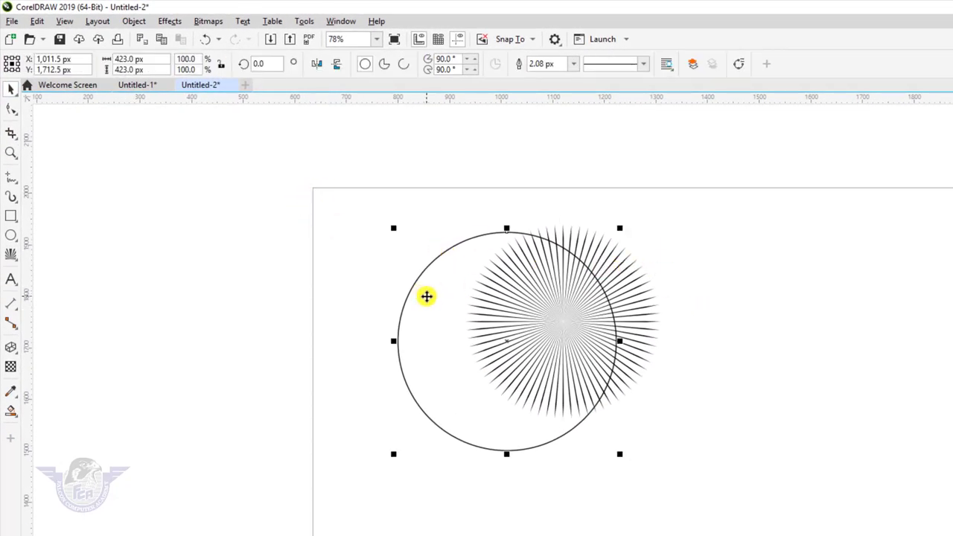
{"action": "left_click", "coordinate": [780, 326]}
Step: Convert the circle and the radial burst to curves and weld them into one shape
{"action": "left_click_drag", "start_coordinate": [337, 207], "coordinate": [750, 519]}
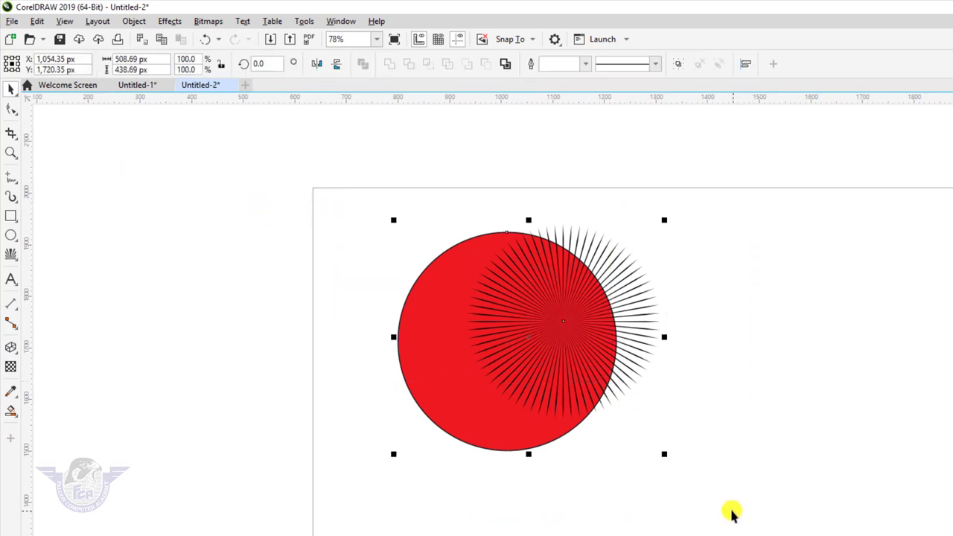
{"action": "key", "text": "ctrl+q"}
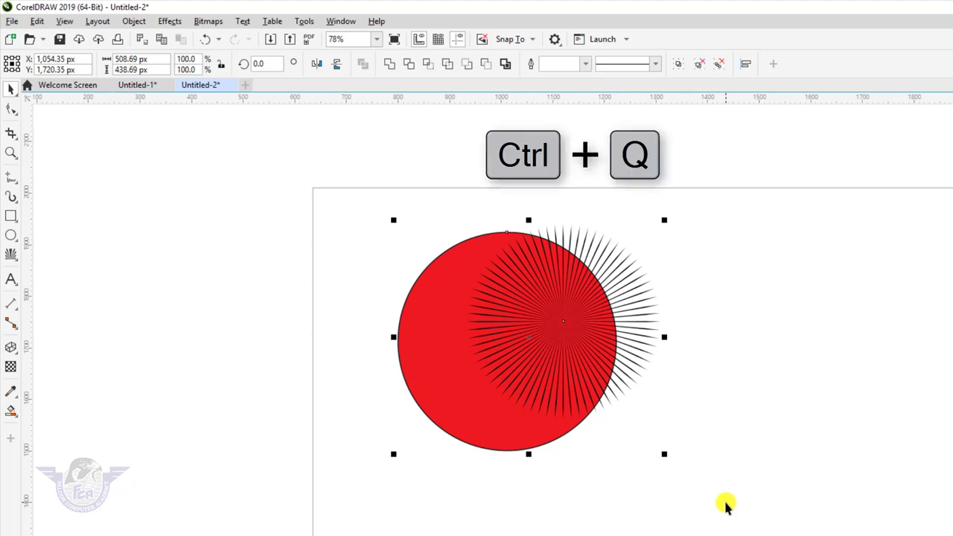
{"action": "left_click", "coordinate": [392, 68]}
{"action": "left_click", "coordinate": [791, 302]}
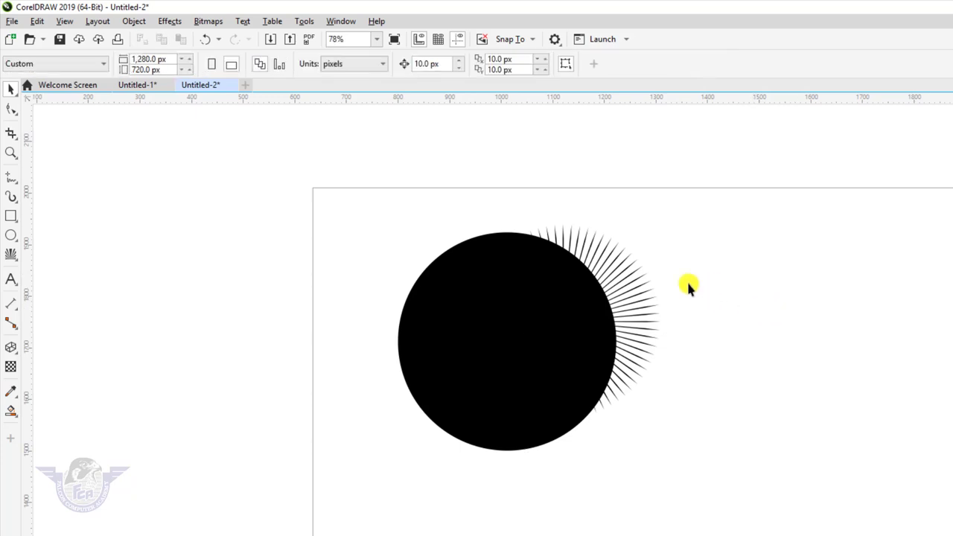
Step: Move the welded shape toward the page centre, trying green and 10% black fills before filling it blue, C 100, M 100, Y 0, K 0
{"action": "left_click_drag", "start_coordinate": [634, 292], "coordinate": [663, 330]}
{"action": "left_click", "coordinate": [948, 214]}
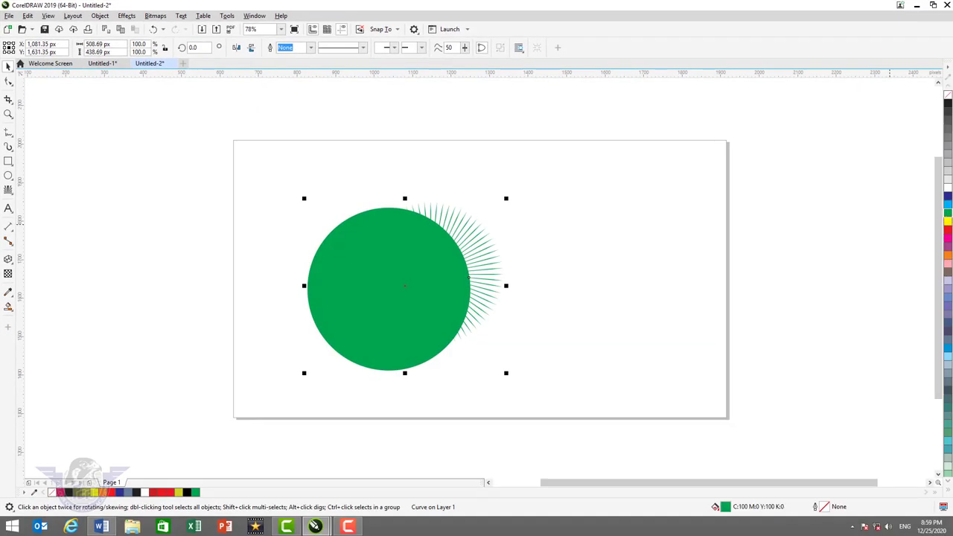
{"action": "left_click", "coordinate": [948, 181]}
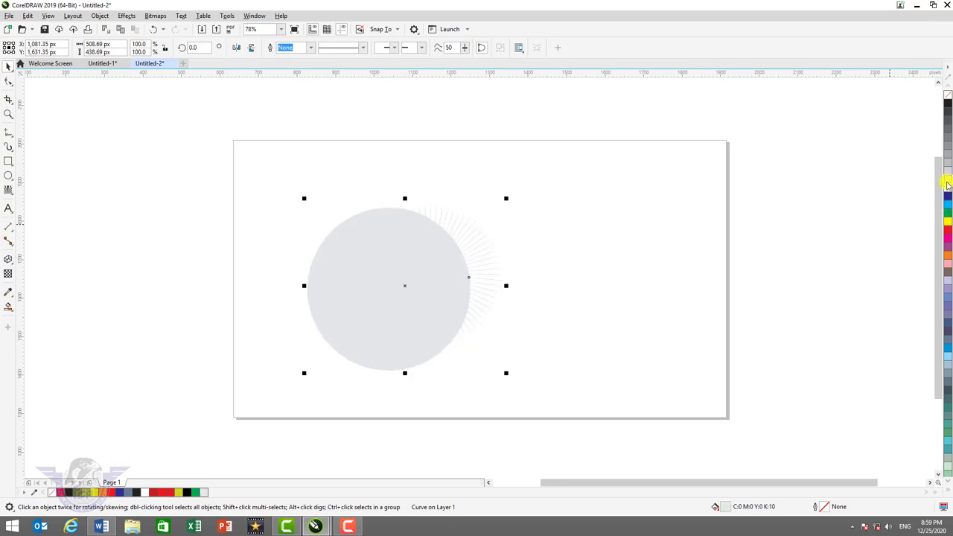
{"action": "left_click", "coordinate": [948, 197]}
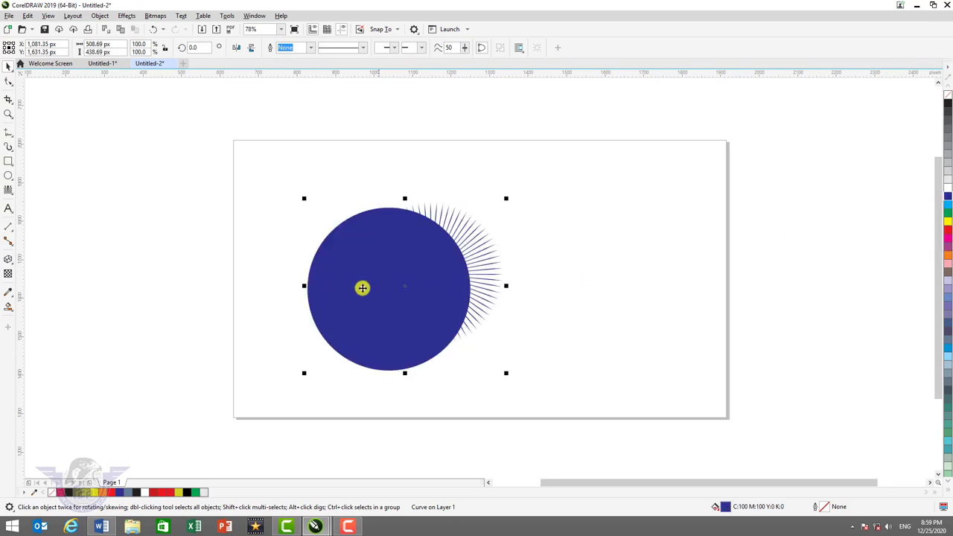
{"action": "left_click_drag", "start_coordinate": [361, 285], "coordinate": [412, 257]}
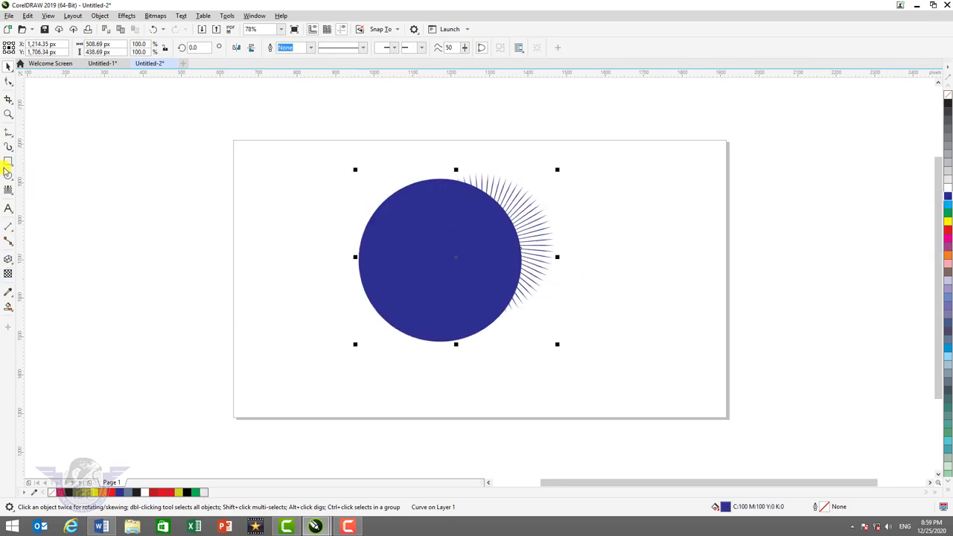
Step: Draw an ellipse about 269 × 201 px overlapping the blue shape's left side and fill it with orange
{"action": "left_click", "coordinate": [11, 176]}
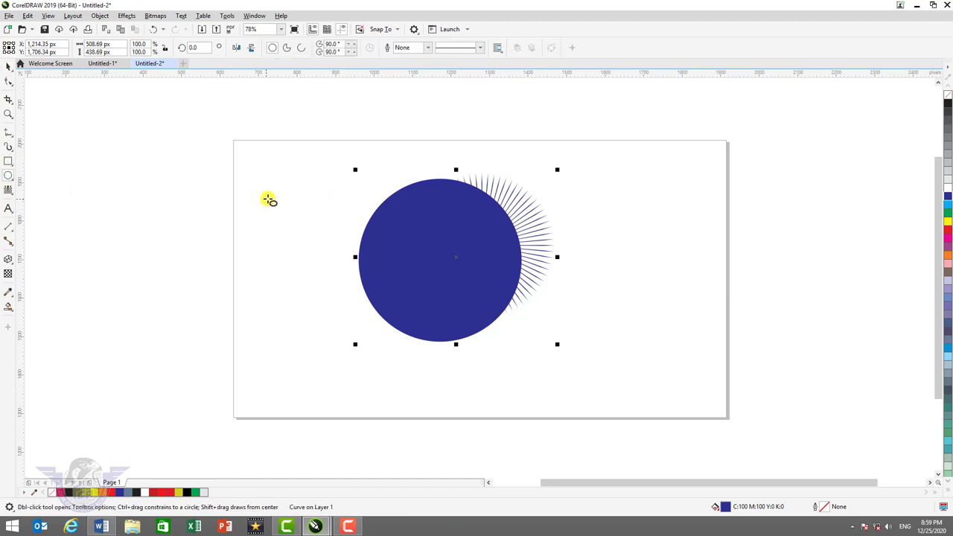
{"action": "left_click_drag", "start_coordinate": [307, 203], "coordinate": [410, 279]}
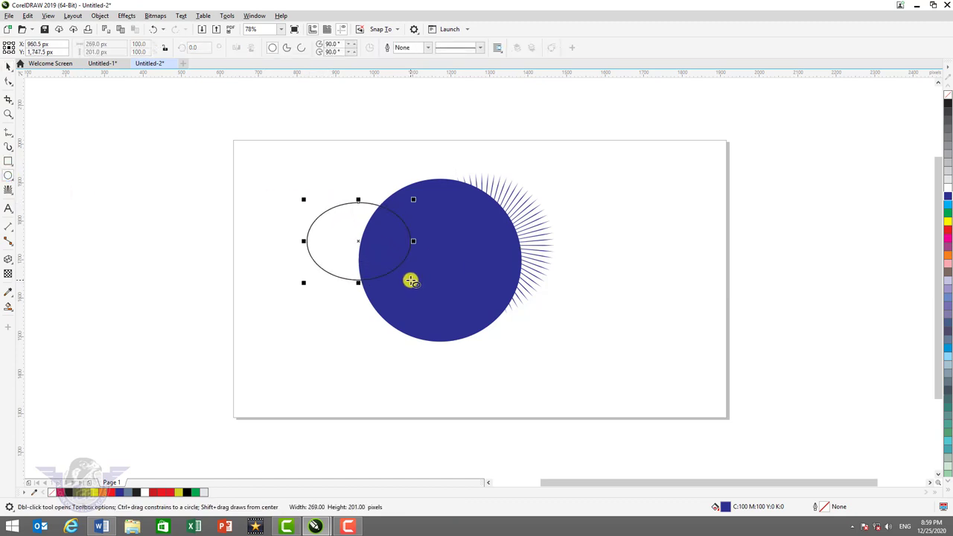
{"action": "left_click", "coordinate": [8, 67]}
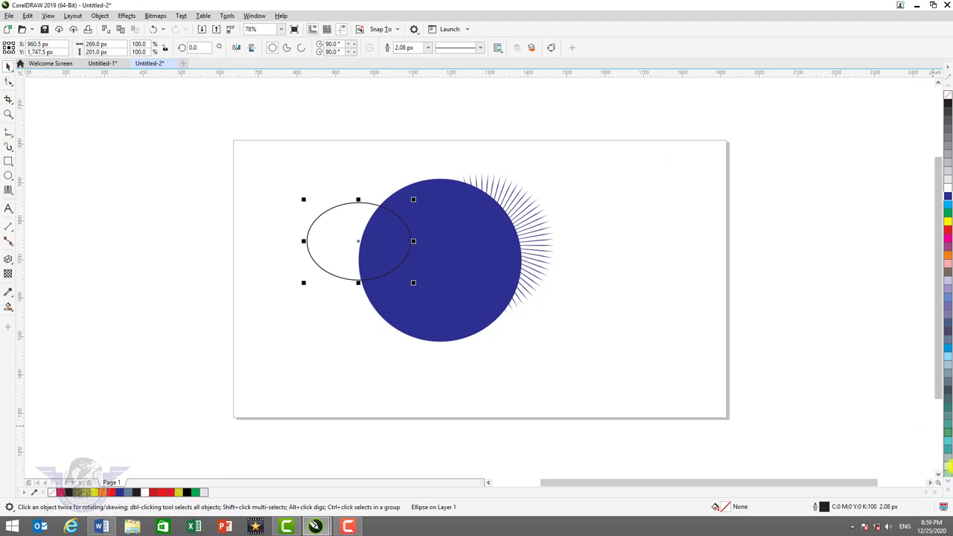
{"action": "key", "text": "shift"}
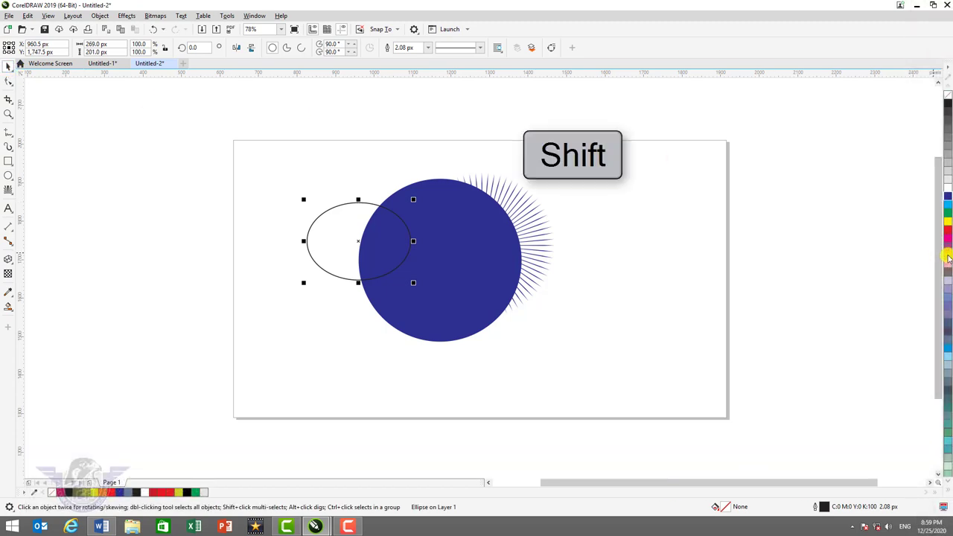
{"action": "left_click", "coordinate": [948, 257]}
Step: Weld the orange ellipse and the blue shape into one blue object
{"action": "left_click", "coordinate": [449, 272]}
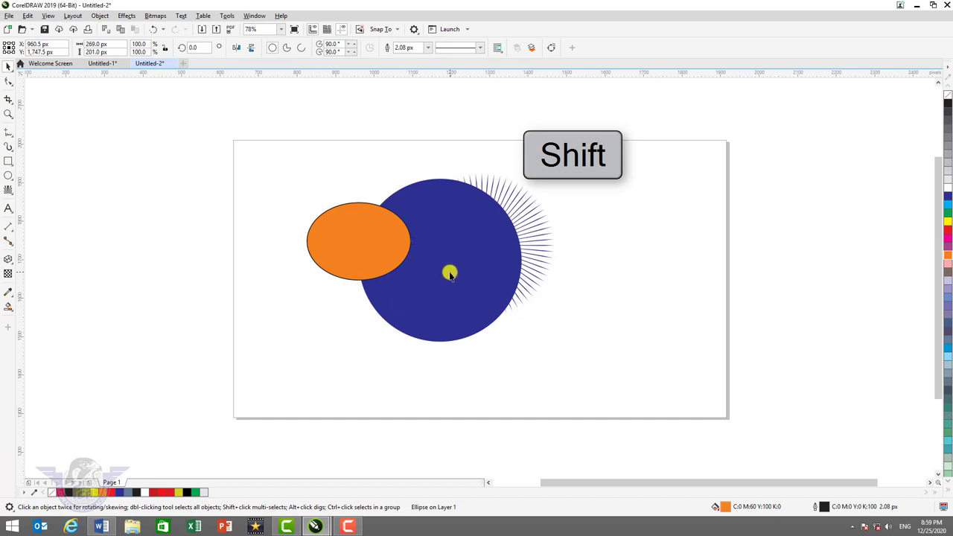
{"action": "left_click", "coordinate": [449, 272], "text": "shift"}
{"action": "left_click", "coordinate": [292, 49]}
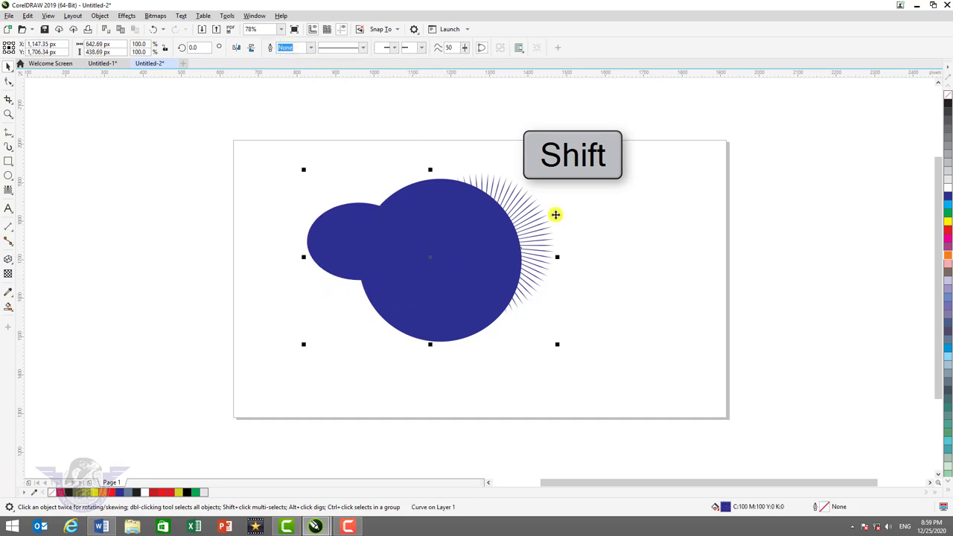
Step: Move the welded shape around the page, trying a cyan fill before filling it magenta, C 0, M 100, Y 0, K 0
{"action": "left_click_drag", "start_coordinate": [450, 233], "coordinate": [485, 258]}
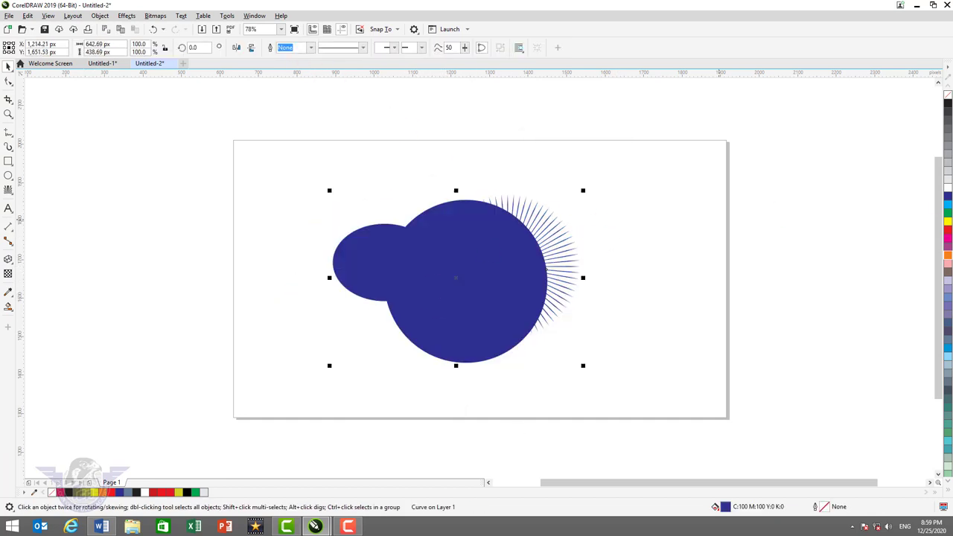
{"action": "left_click", "coordinate": [948, 196]}
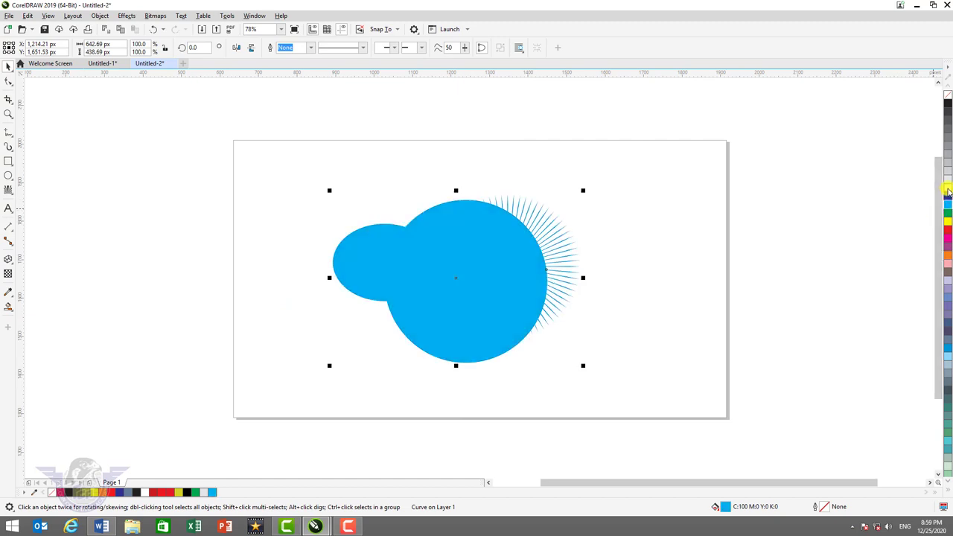
{"action": "left_click", "coordinate": [949, 237]}
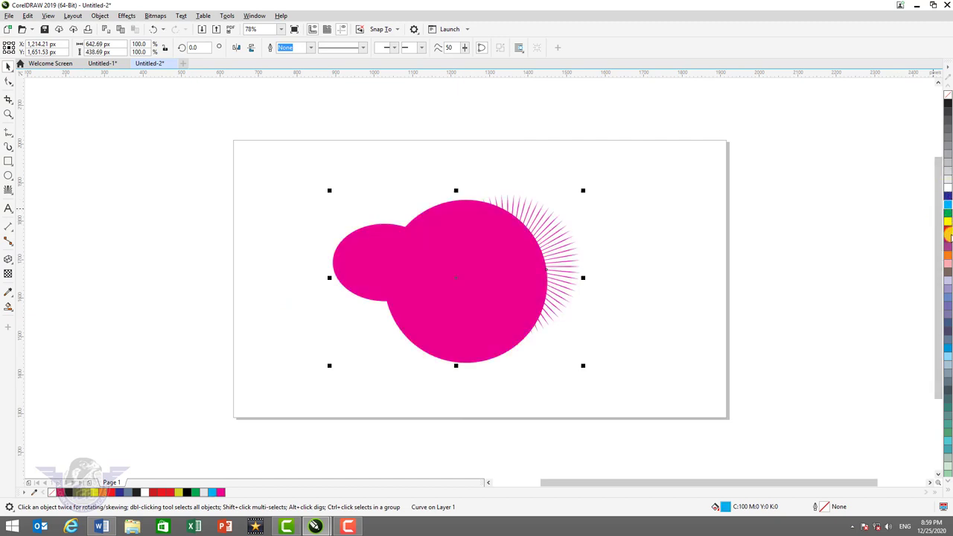
{"action": "left_click_drag", "start_coordinate": [469, 270], "coordinate": [484, 247]}
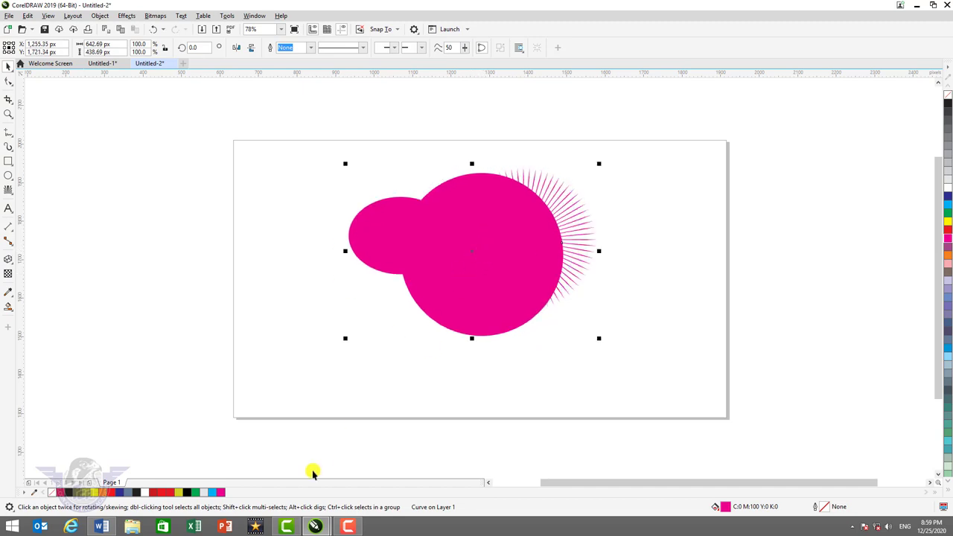
Step: Check the lecture topic list in the Untitled-1 document and return to Untitled-2
{"action": "left_click", "coordinate": [315, 527]}
{"action": "left_click", "coordinate": [286, 505]}
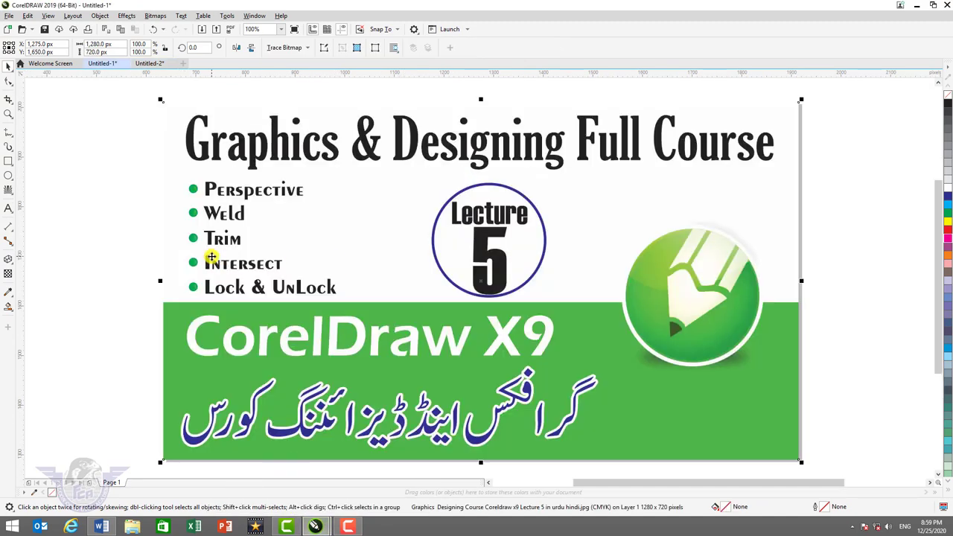
{"action": "left_click", "coordinate": [917, 8]}
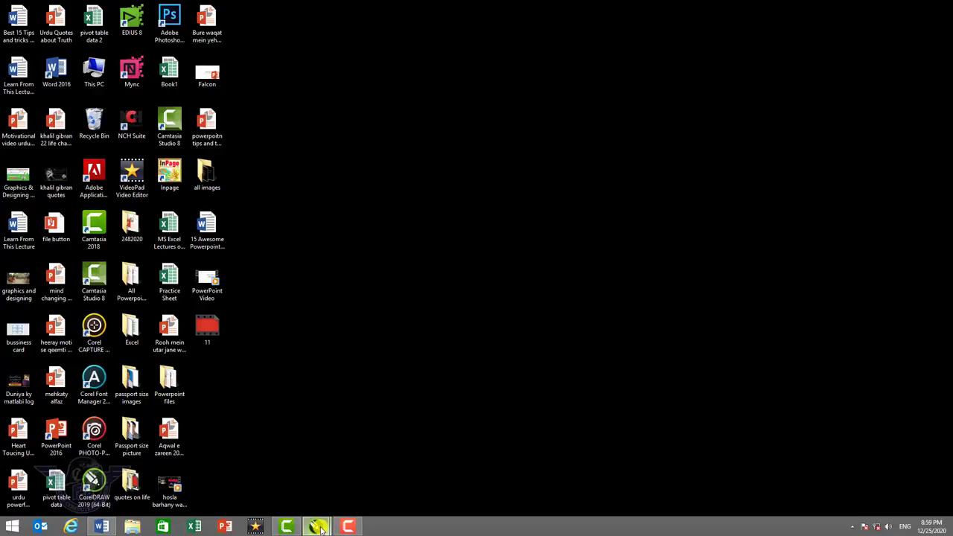
{"action": "mouse_move", "coordinate": [320, 527]}
{"action": "left_click", "coordinate": [365, 477]}
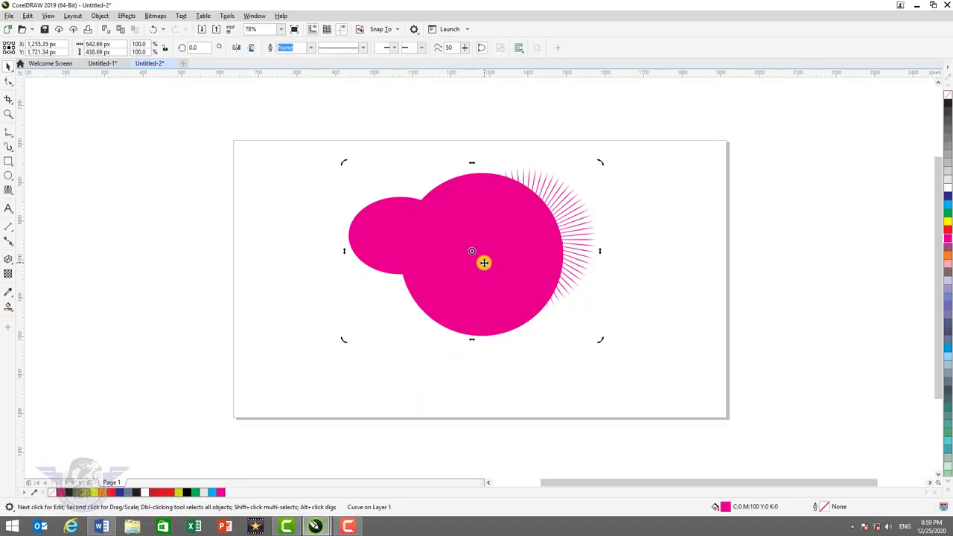
Step: Delete the magenta welded shape and draw a circle about 402 px in diameter on the page, filled with yellow
{"action": "key", "text": "Delete"}
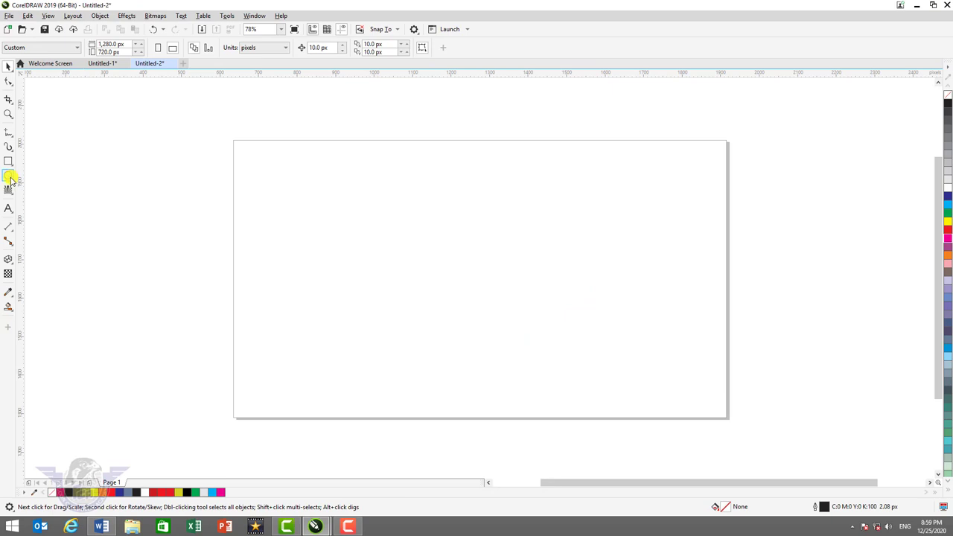
{"action": "left_click", "coordinate": [9, 176]}
{"action": "left_click_drag", "start_coordinate": [325, 181], "coordinate": [477, 335]}
{"action": "left_click", "coordinate": [948, 222]}
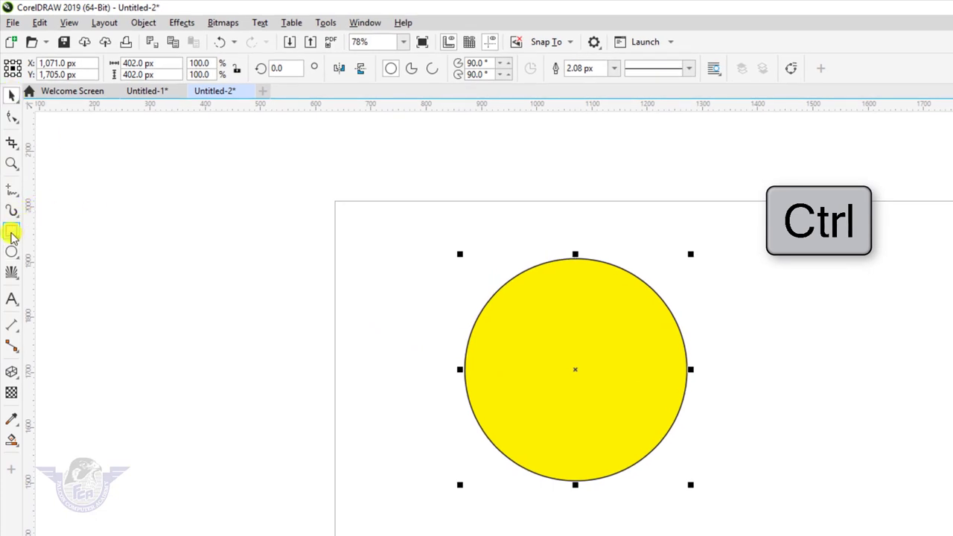
Step: Draw a rectangle about 690 × 243 px over the lower half of the yellow circle and fill it with red
{"action": "left_click", "coordinate": [12, 231]}
{"action": "left_click_drag", "start_coordinate": [400, 360], "coordinate": [781, 493]}
{"action": "left_click", "coordinate": [948, 231]}
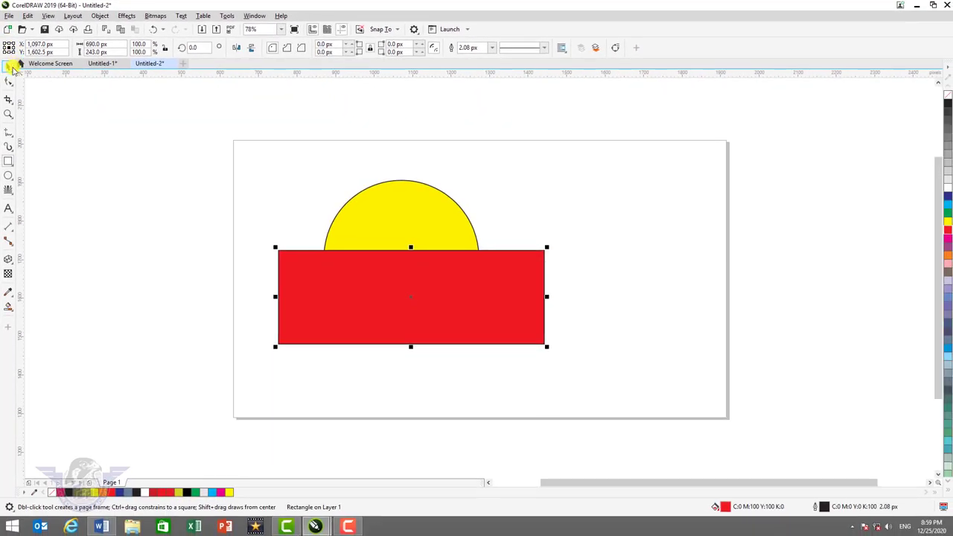
Step: Move the red rectangle down off the circle and back over the circle's lower half
{"action": "left_click", "coordinate": [11, 67]}
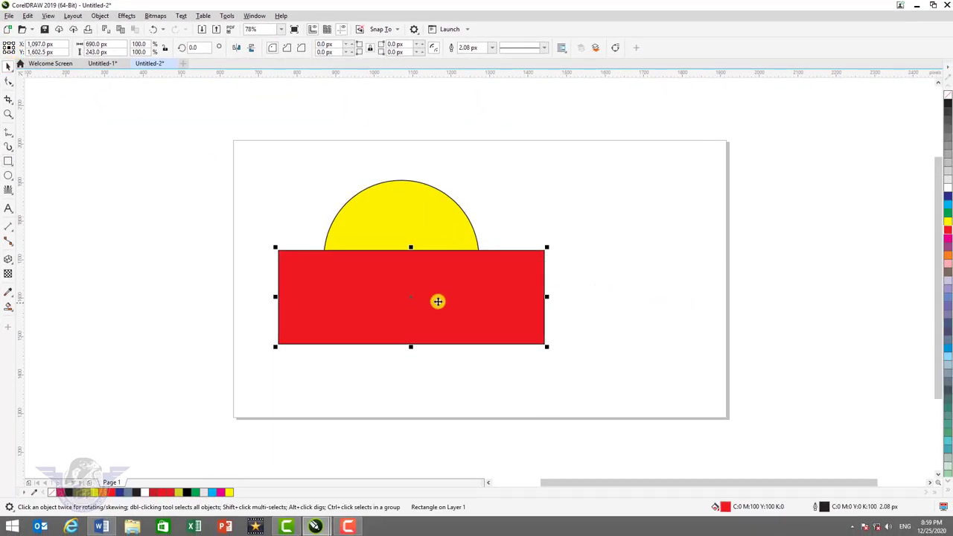
{"action": "left_click_drag", "start_coordinate": [438, 301], "coordinate": [417, 370]}
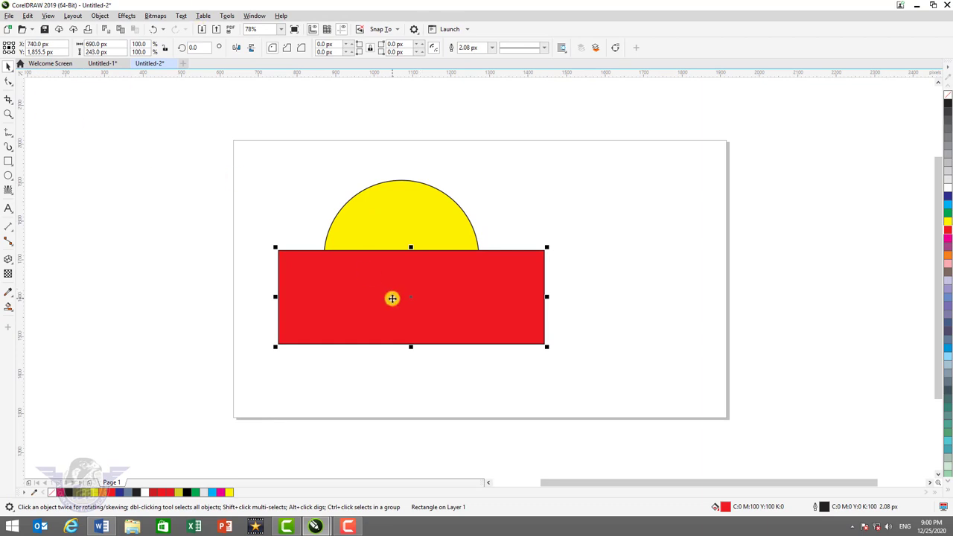
{"action": "left_click_drag", "start_coordinate": [392, 298], "coordinate": [393, 320]}
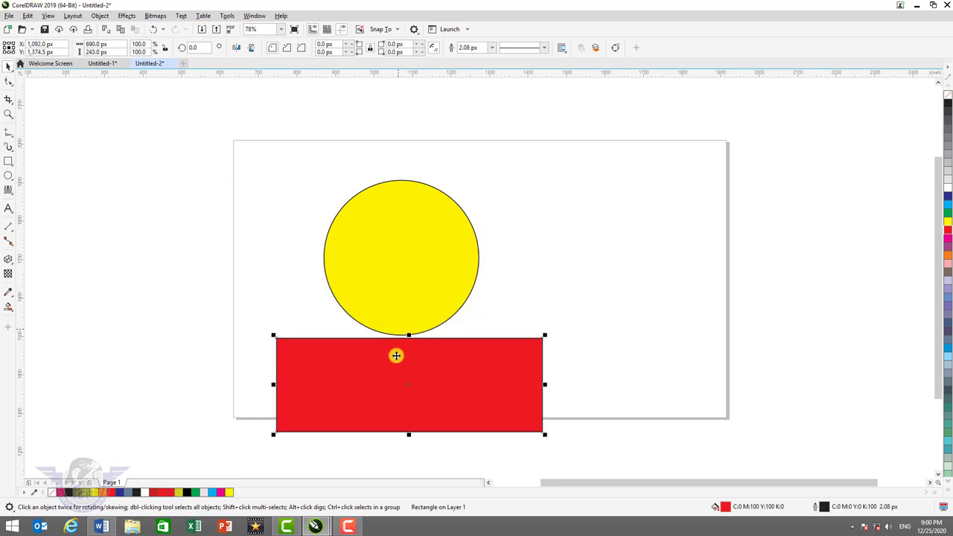
{"action": "left_click_drag", "start_coordinate": [396, 355], "coordinate": [388, 277]}
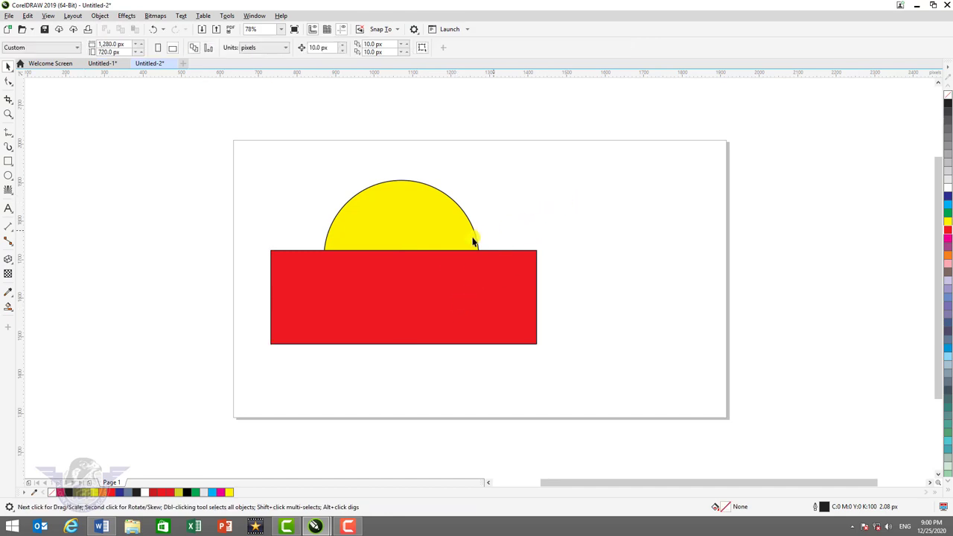
Step: Trim the yellow circle with the red rectangle
{"action": "left_click", "coordinate": [429, 250]}
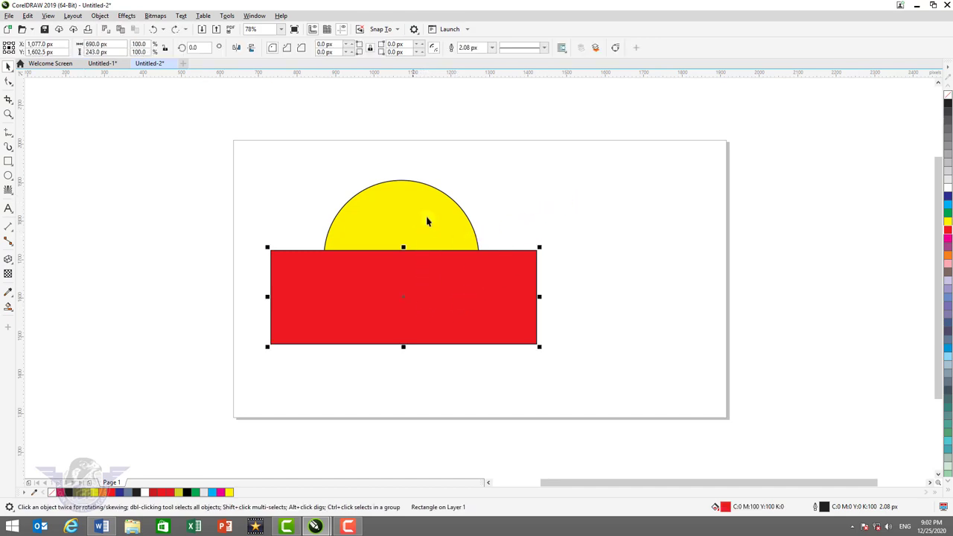
{"action": "left_click", "coordinate": [297, 278]}
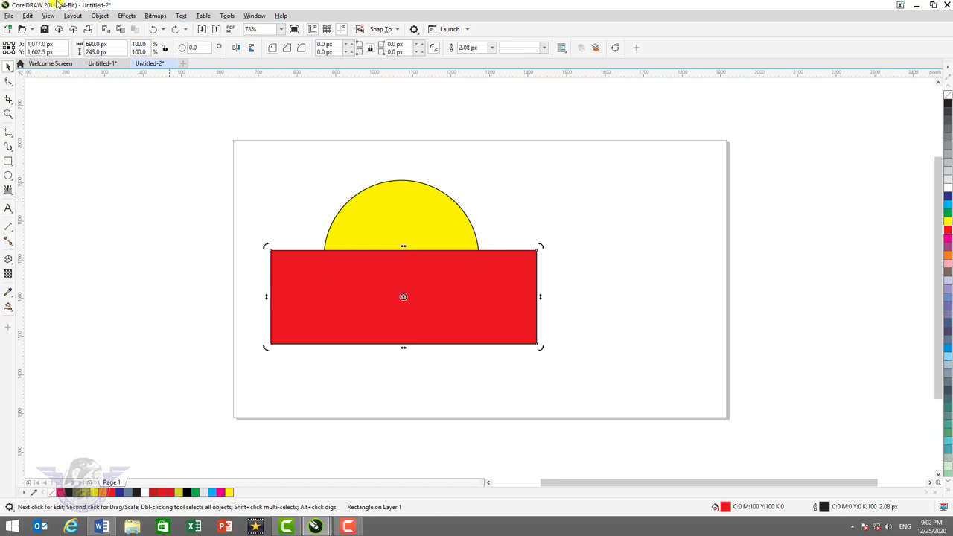
{"action": "key", "text": "shift"}
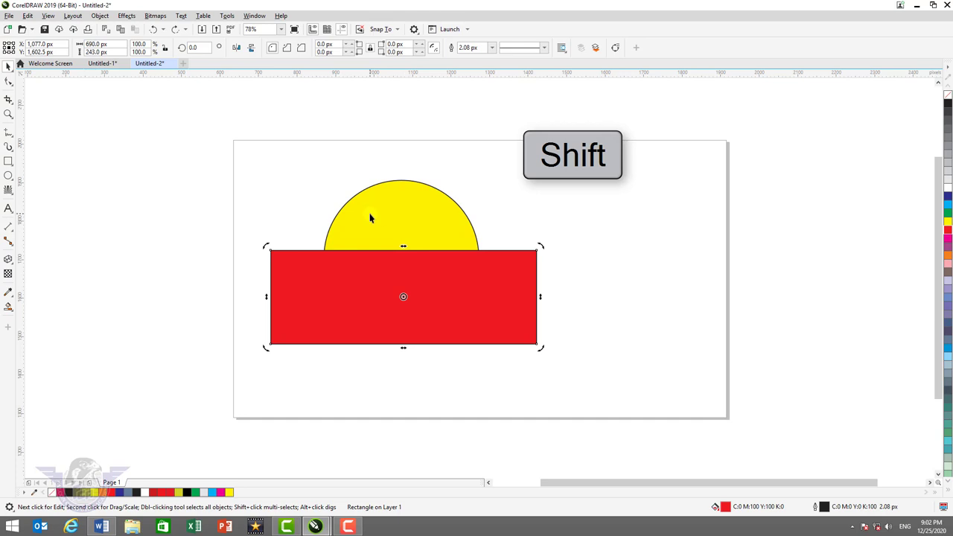
{"action": "left_click", "coordinate": [369, 216], "text": "shift"}
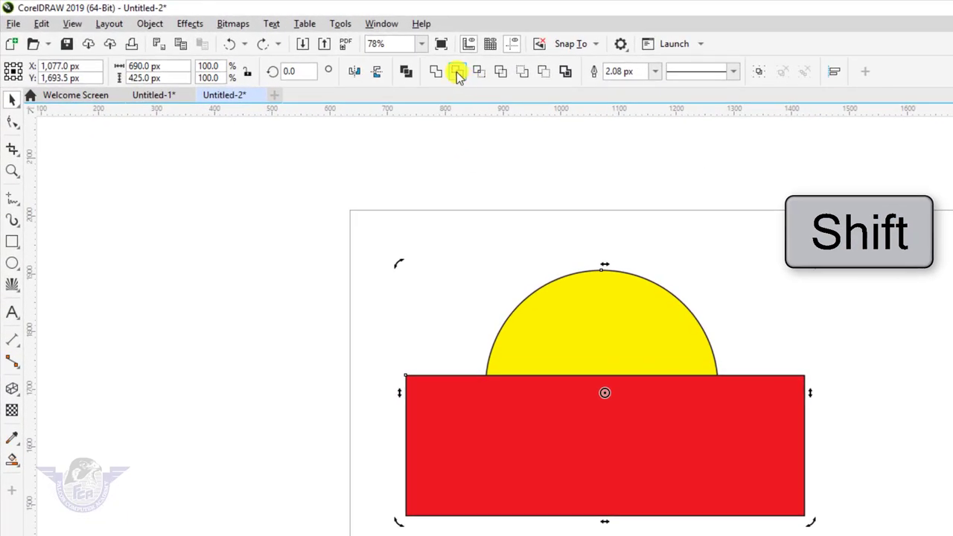
{"action": "left_click", "coordinate": [457, 73]}
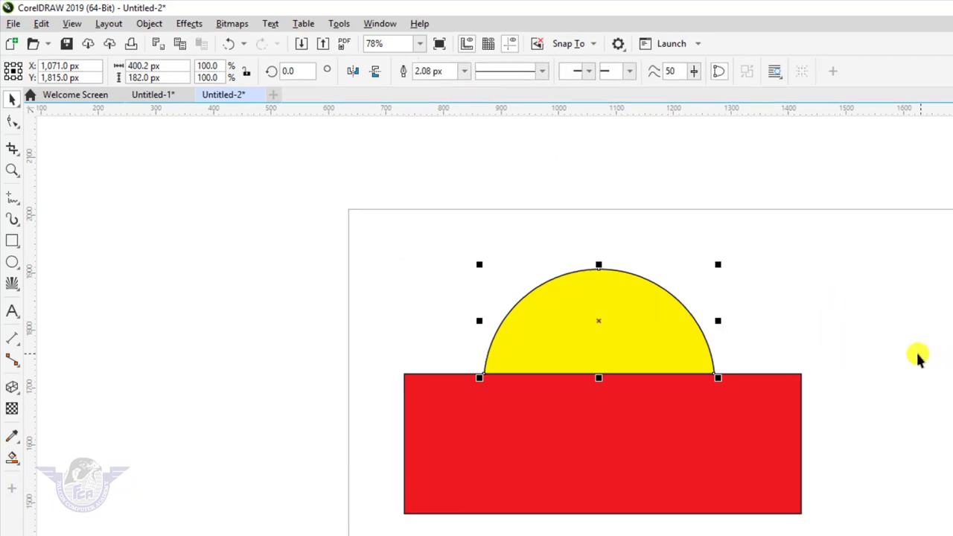
Step: Move the rectangle clear of the trimmed half circle, within the page's lower right area, and fill the half circle with red
{"action": "left_click_drag", "start_coordinate": [639, 435], "coordinate": [677, 535]}
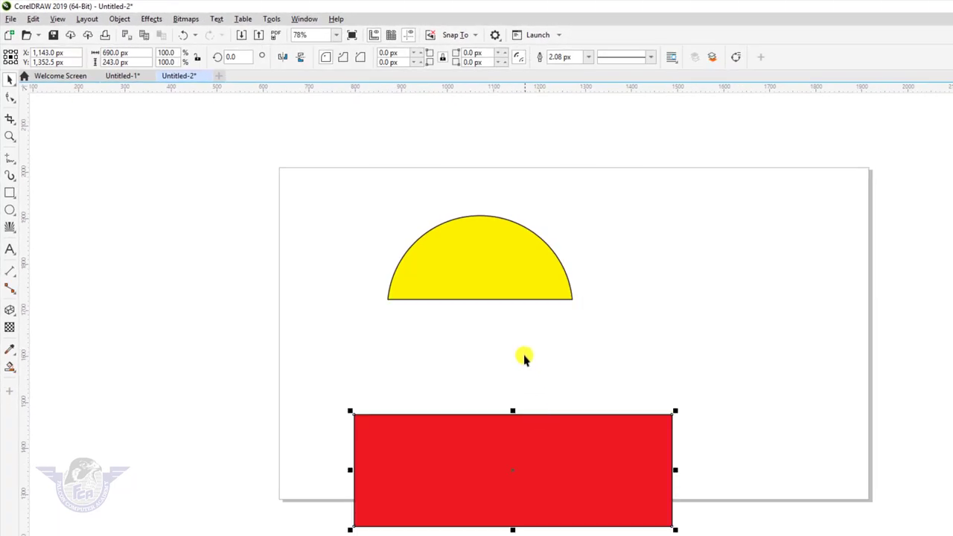
{"action": "left_click", "coordinate": [536, 275]}
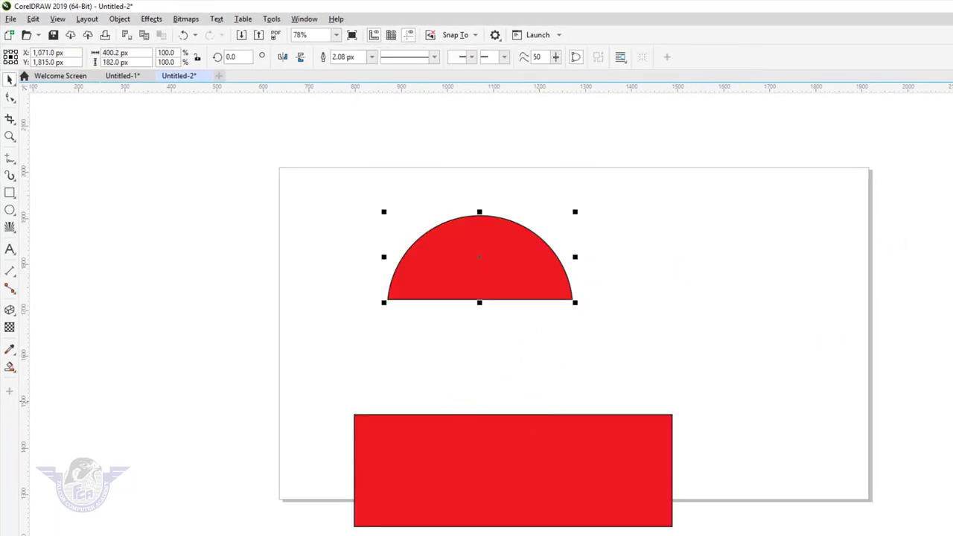
{"action": "left_click_drag", "start_coordinate": [484, 459], "coordinate": [553, 406]}
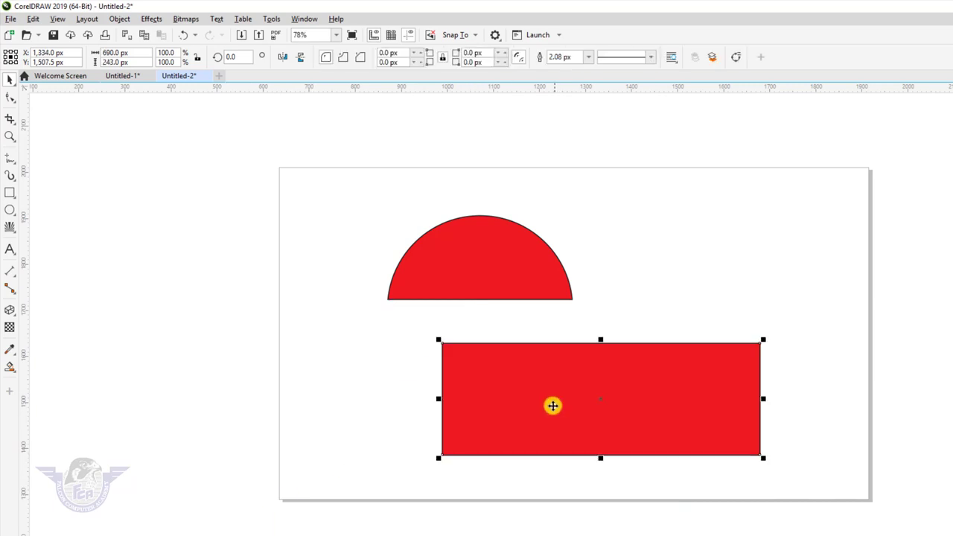
Step: Draw a five-pointed star about 349 × 332 px overlapping the upper-right corner of the red rectangle
{"action": "left_click", "coordinate": [12, 214]}
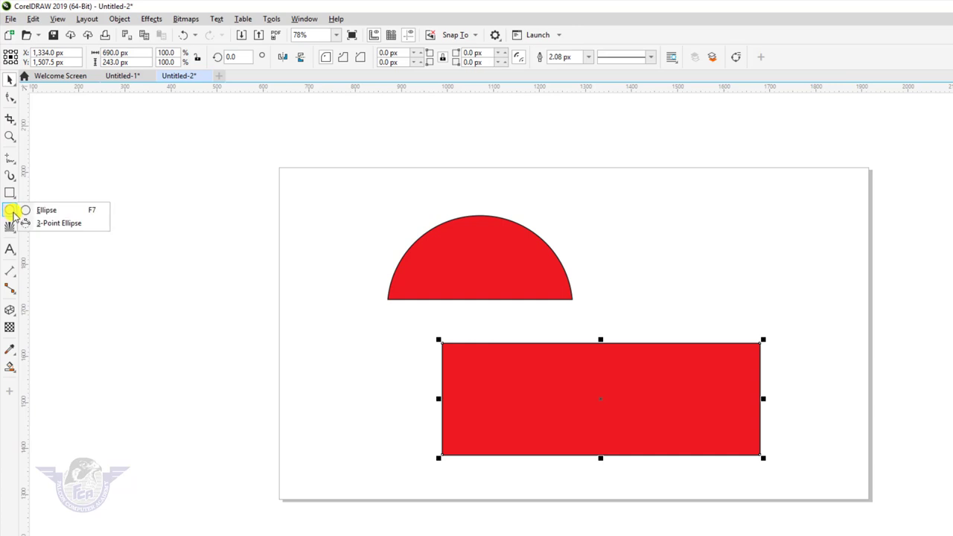
{"action": "mouse_move", "coordinate": [9, 232]}
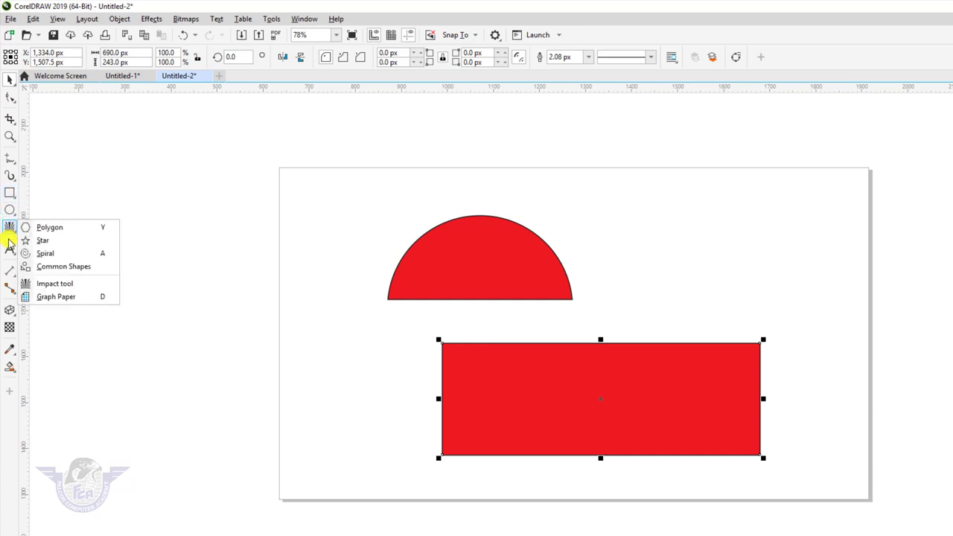
{"action": "left_click", "coordinate": [43, 241]}
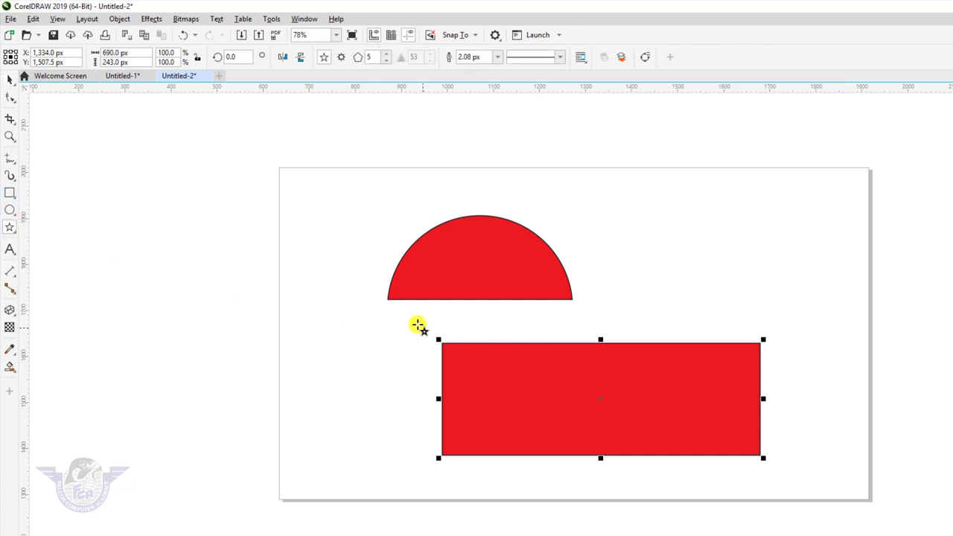
{"action": "left_click_drag", "start_coordinate": [648, 255], "coordinate": [787, 426]}
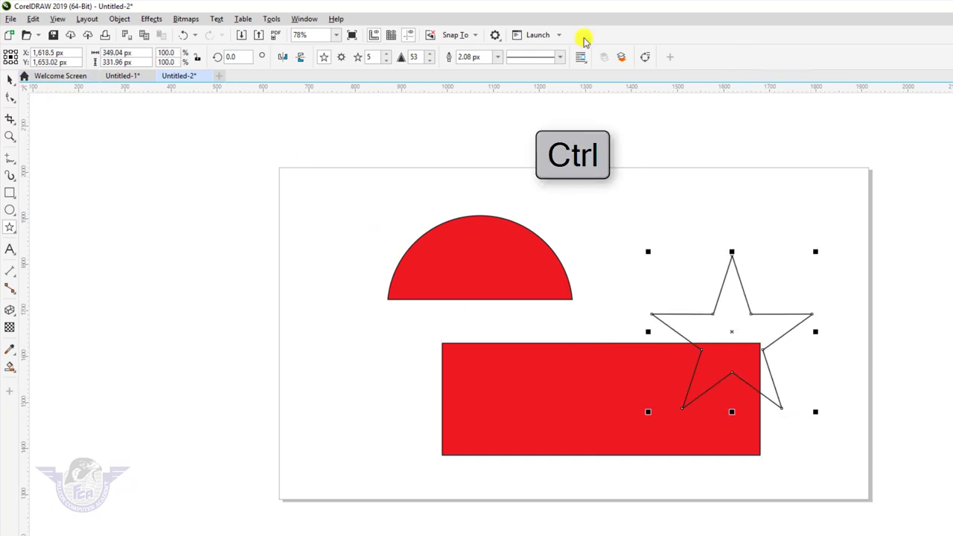
Step: Set the star to 17 points and fill it with yellow
{"action": "left_click", "coordinate": [388, 55]}
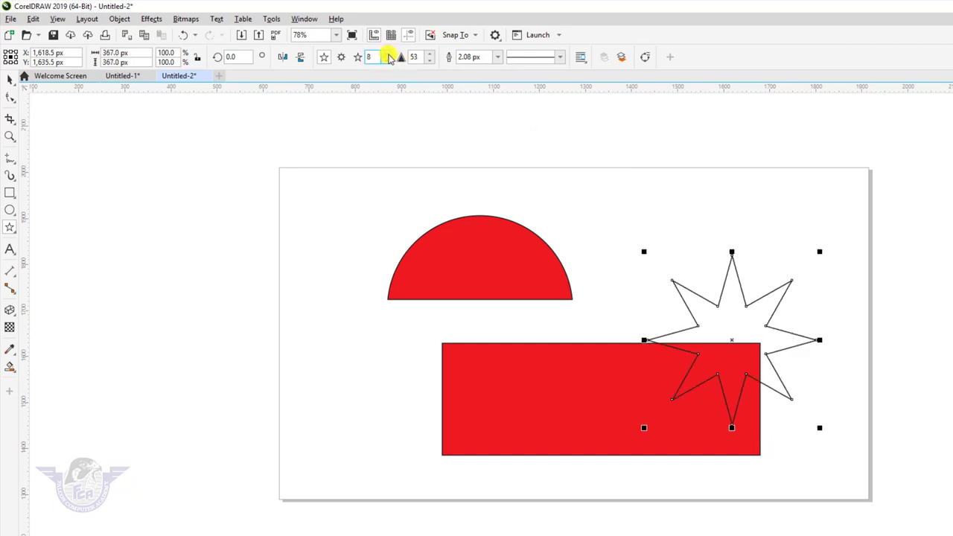
{"action": "left_click", "coordinate": [388, 54]}
{"action": "left_click", "coordinate": [387, 54]}
{"action": "left_click", "coordinate": [388, 55]}
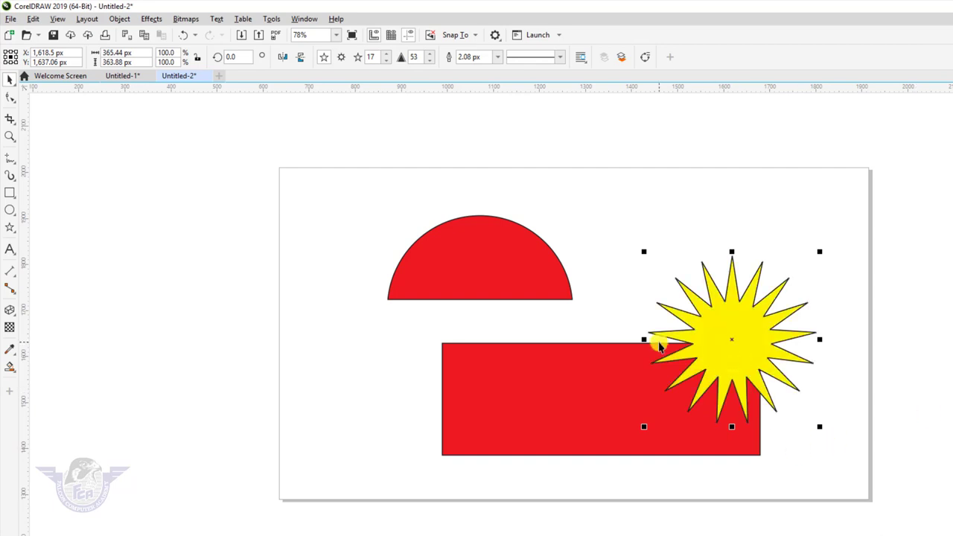
Step: Trim the red rectangle with the yellow 17-point star and move the star clear to the page's upper-right corner
{"action": "key", "text": "shift"}
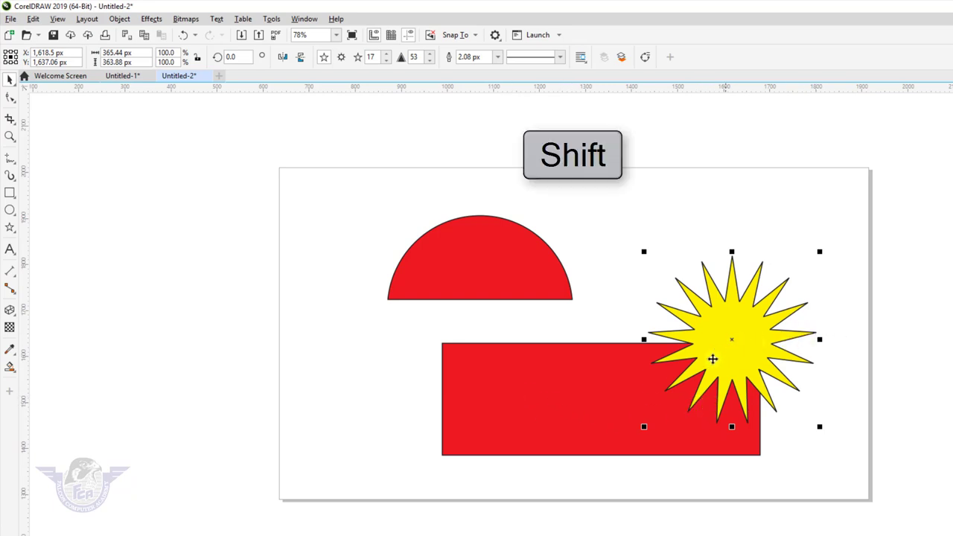
{"action": "left_click", "coordinate": [660, 385], "text": "shift"}
{"action": "left_click", "coordinate": [651, 362]}
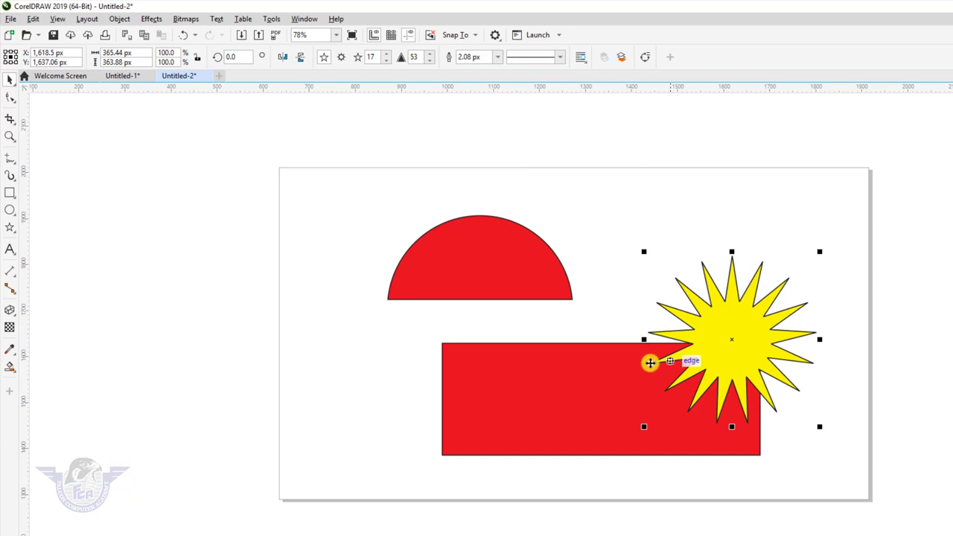
{"action": "left_click", "coordinate": [516, 395]}
{"action": "left_click", "coordinate": [491, 274], "text": "shift"}
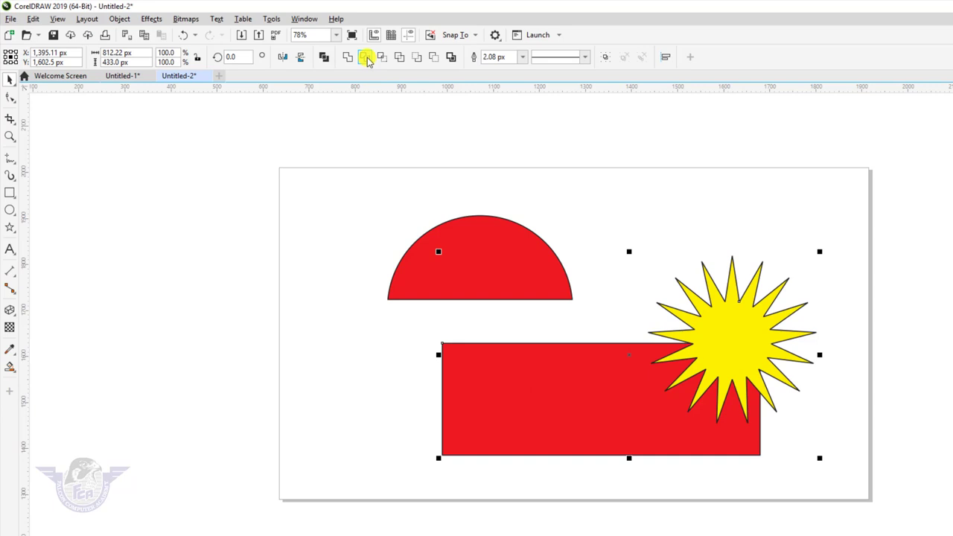
{"action": "left_click", "coordinate": [806, 244]}
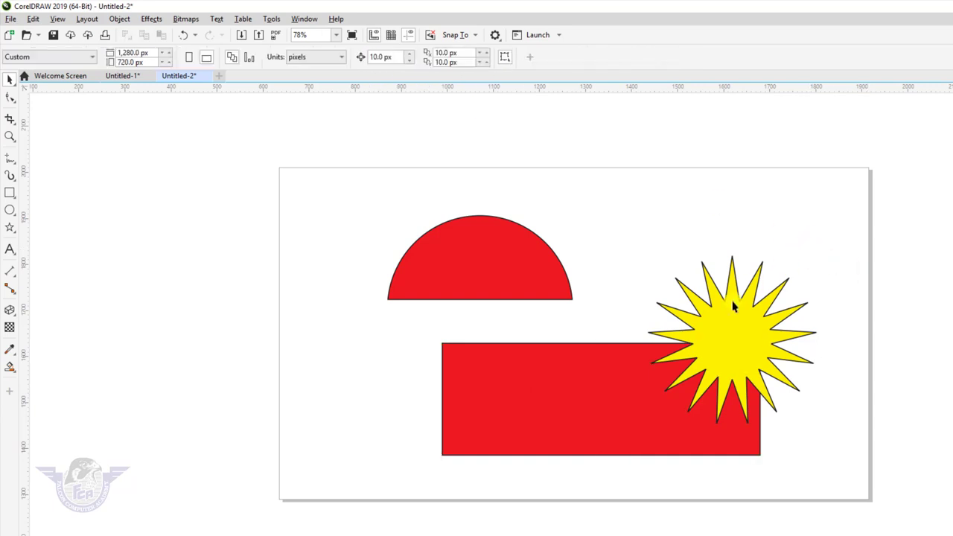
{"action": "left_click_drag", "start_coordinate": [719, 357], "coordinate": [860, 272]}
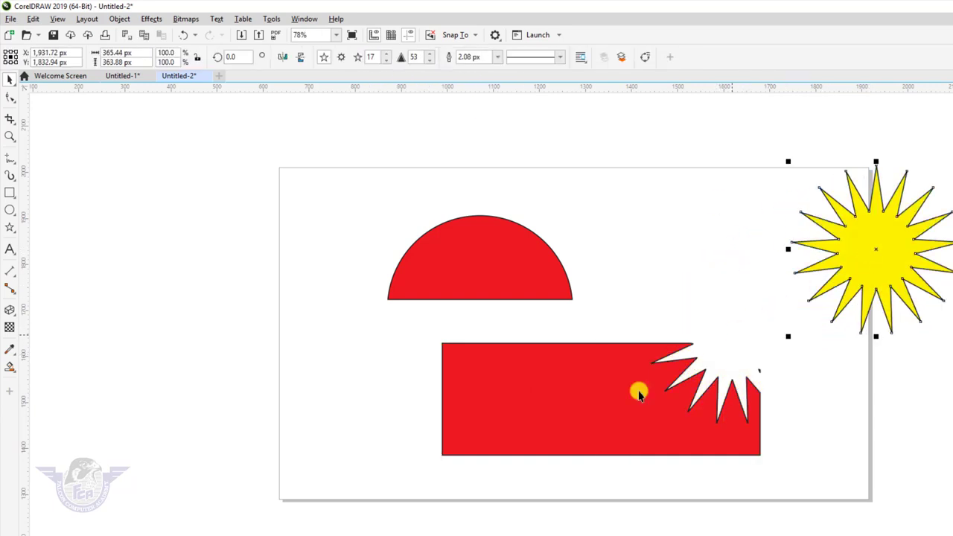
Step: Move the trimmed rectangle and the half circle toward the left side of the page
{"action": "left_click", "coordinate": [541, 399]}
{"action": "left_click_drag", "start_coordinate": [542, 399], "coordinate": [409, 398]}
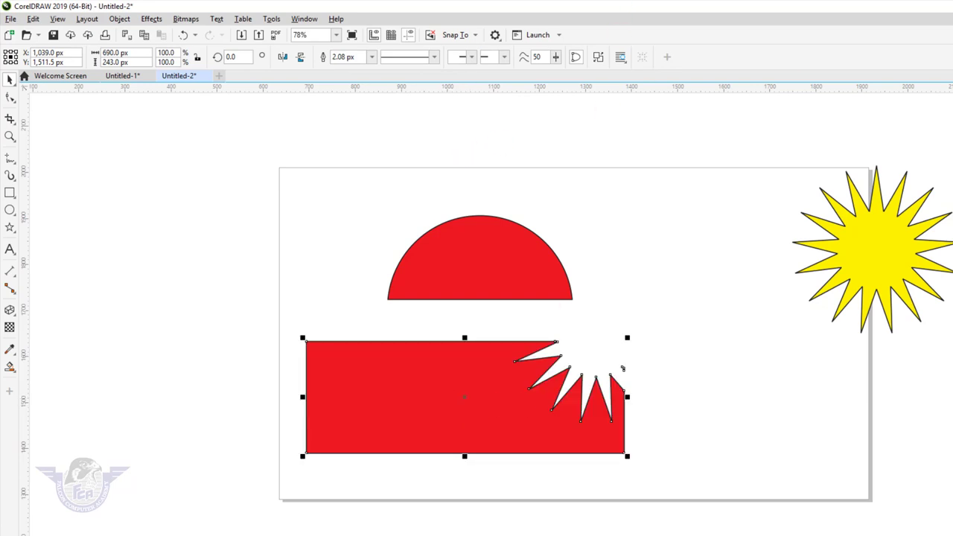
{"action": "left_click", "coordinate": [622, 368]}
{"action": "left_click_drag", "start_coordinate": [503, 271], "coordinate": [429, 309]}
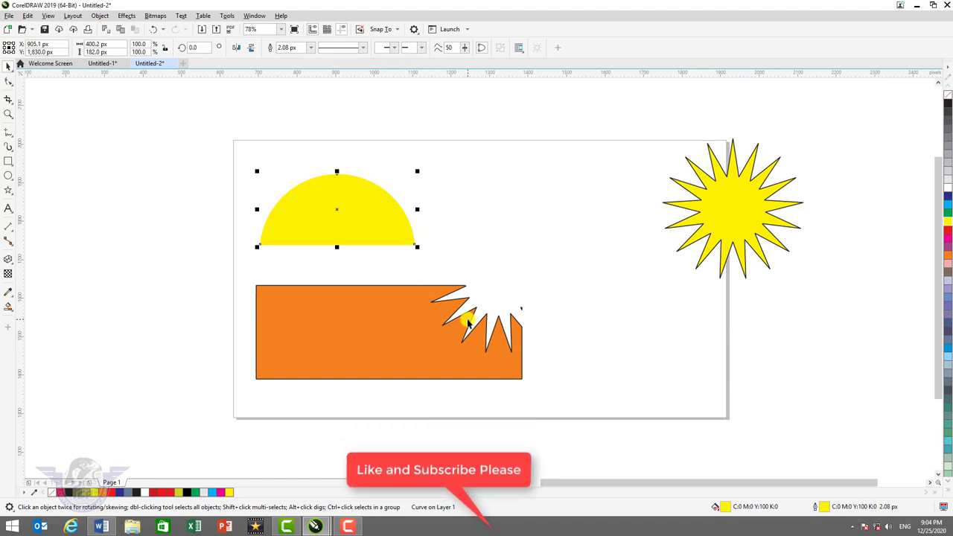
Step: Overlap the yellow half circle with the orange rectangle's lower-left corner and bring the half circle to the front
{"action": "left_click_drag", "start_coordinate": [353, 224], "coordinate": [350, 347]}
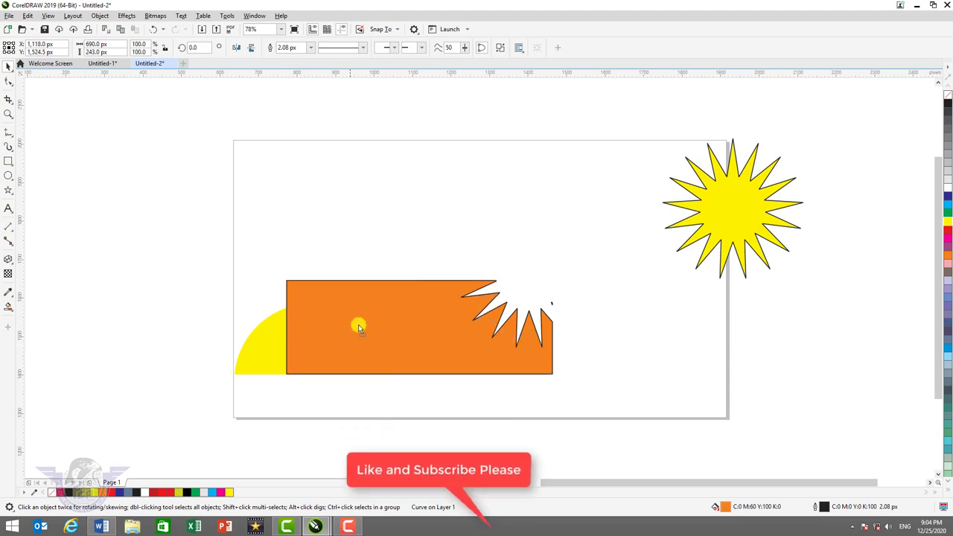
{"action": "left_click", "coordinate": [255, 368]}
{"action": "key", "text": "shift+Page_Up"}
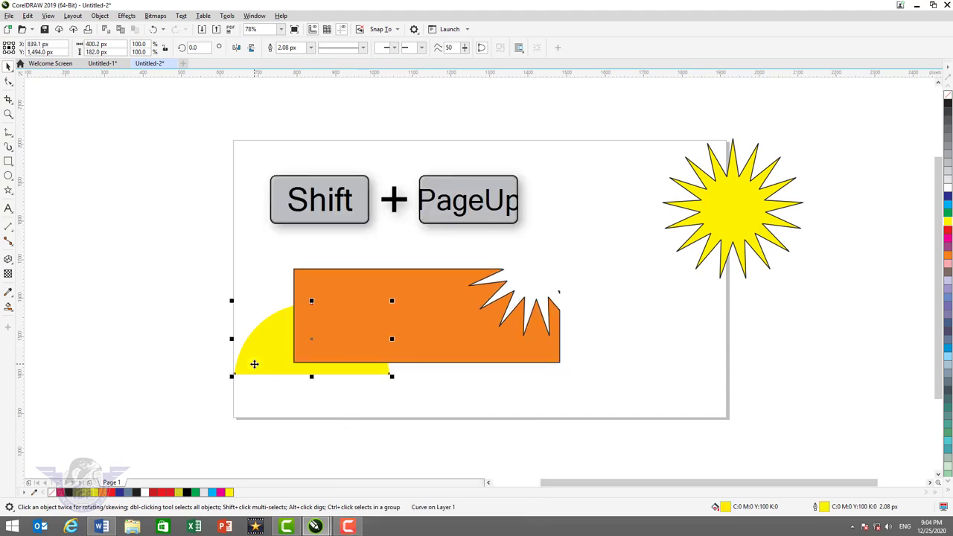
{"action": "key", "text": "shift+Page_Up"}
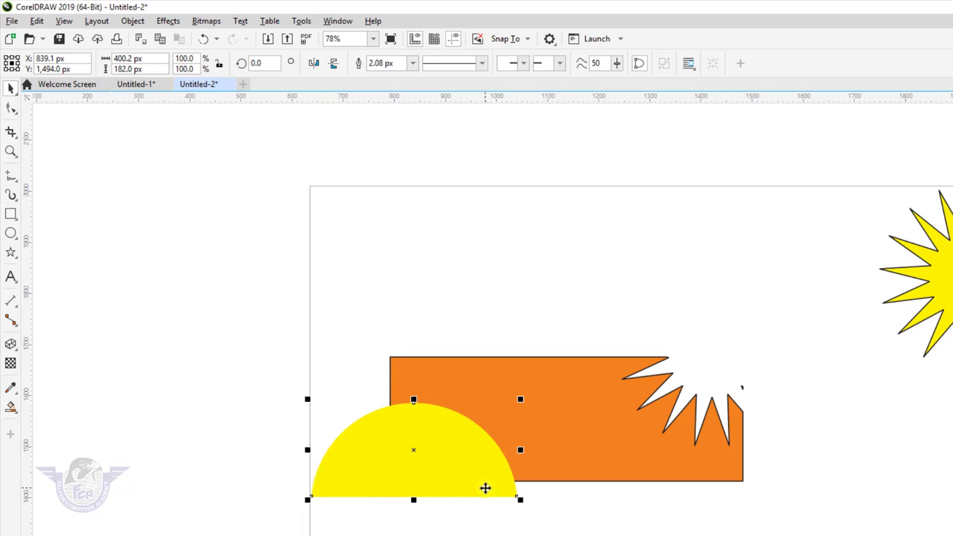
Step: Intersect the half circle with the orange rectangle and move the half circle clear to the page's upper edge
{"action": "key", "text": "shift"}
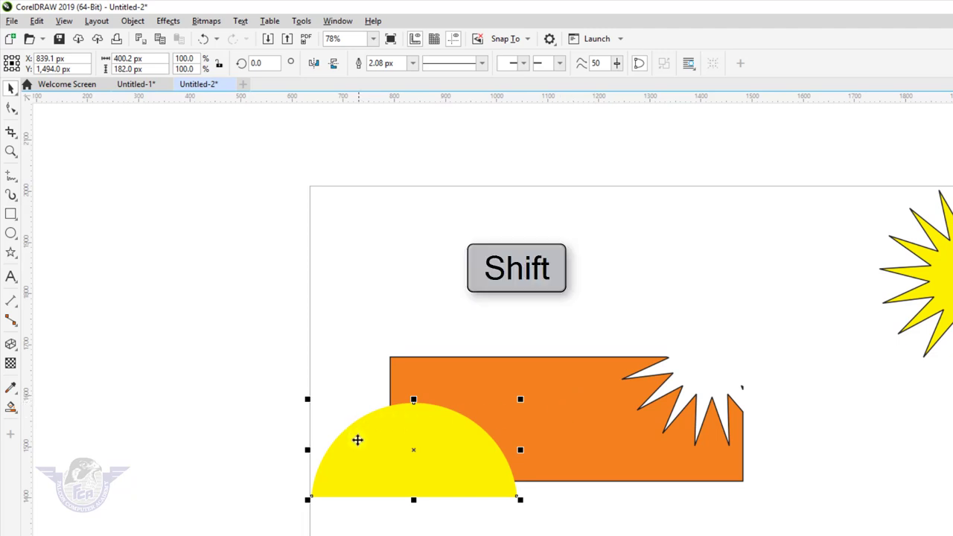
{"action": "left_click", "coordinate": [402, 455]}
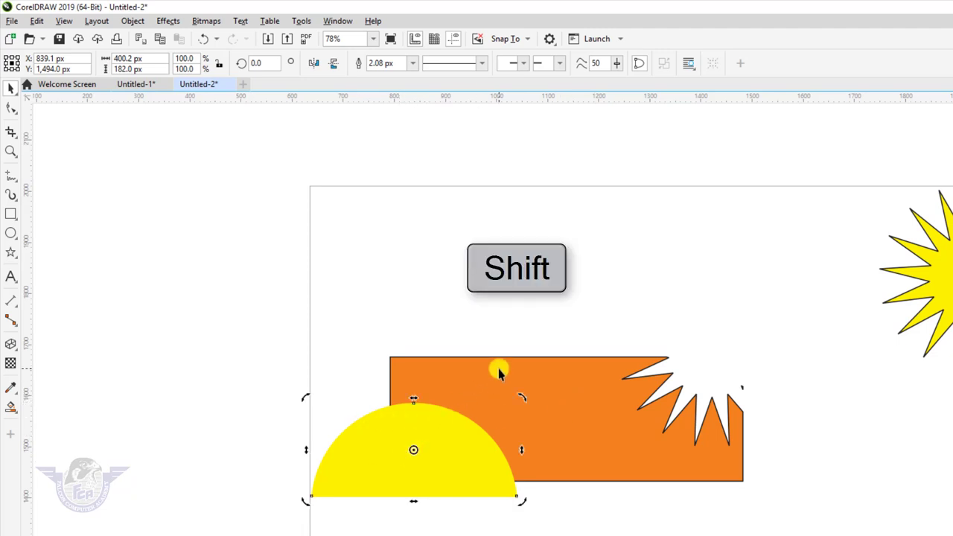
{"action": "left_click", "coordinate": [499, 374], "text": "shift"}
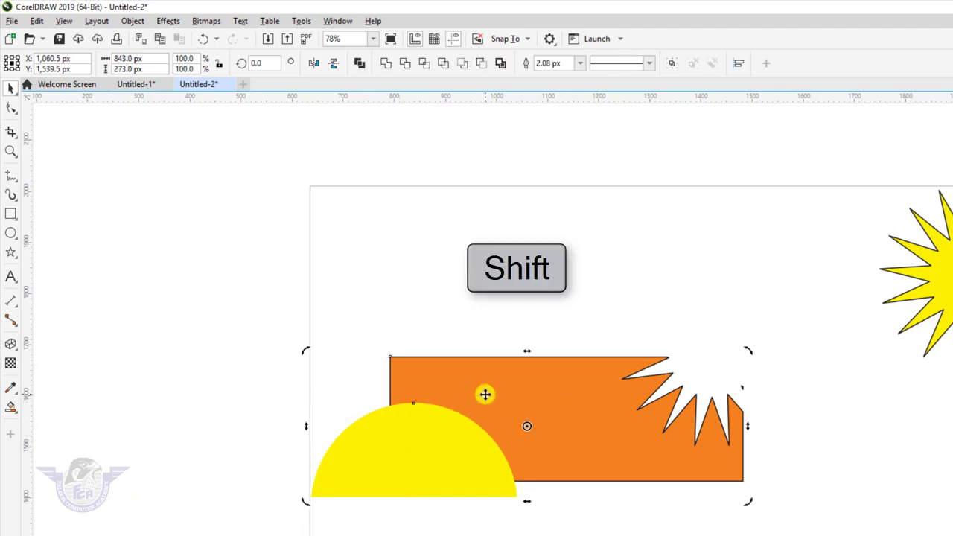
{"action": "left_click", "coordinate": [425, 67]}
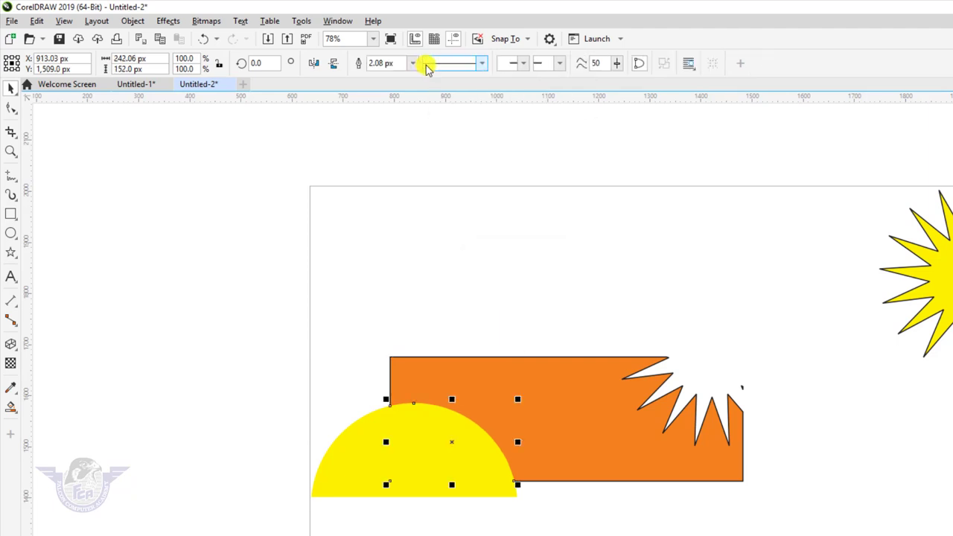
{"action": "left_click", "coordinate": [553, 283]}
{"action": "left_click_drag", "start_coordinate": [379, 416], "coordinate": [502, 182]}
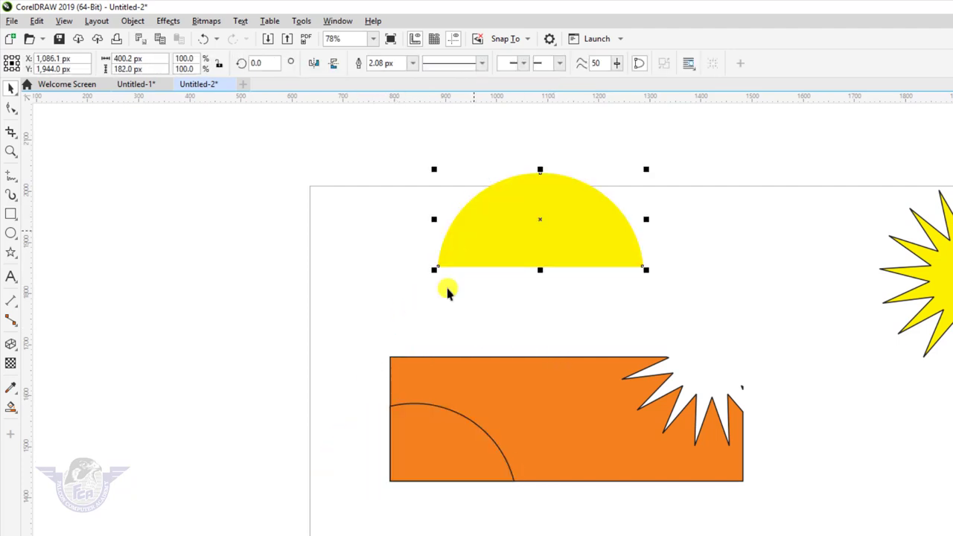
Step: Fill the intersection piece at the orange rectangle's lower-left corner with yellow
{"action": "left_click", "coordinate": [444, 431]}
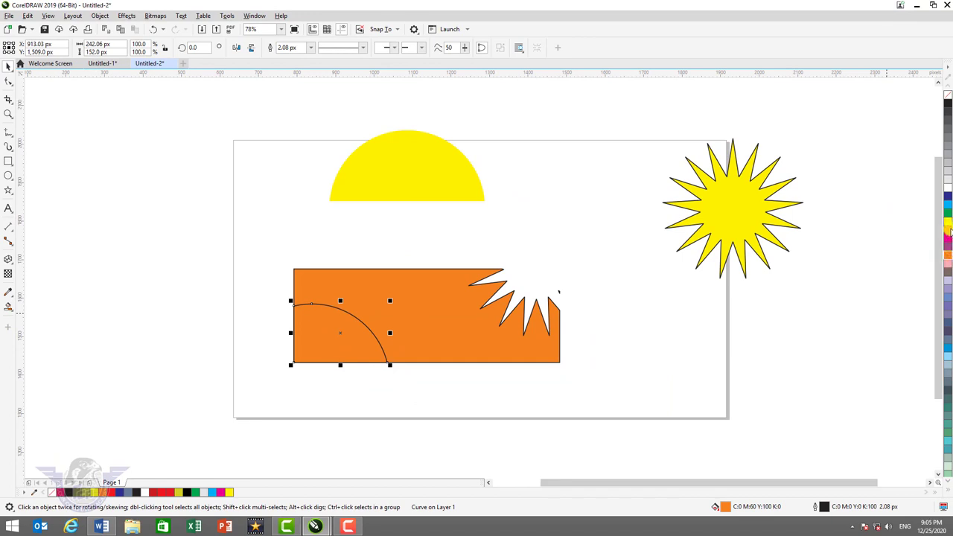
{"action": "left_click", "coordinate": [947, 230]}
{"action": "left_click", "coordinate": [948, 221]}
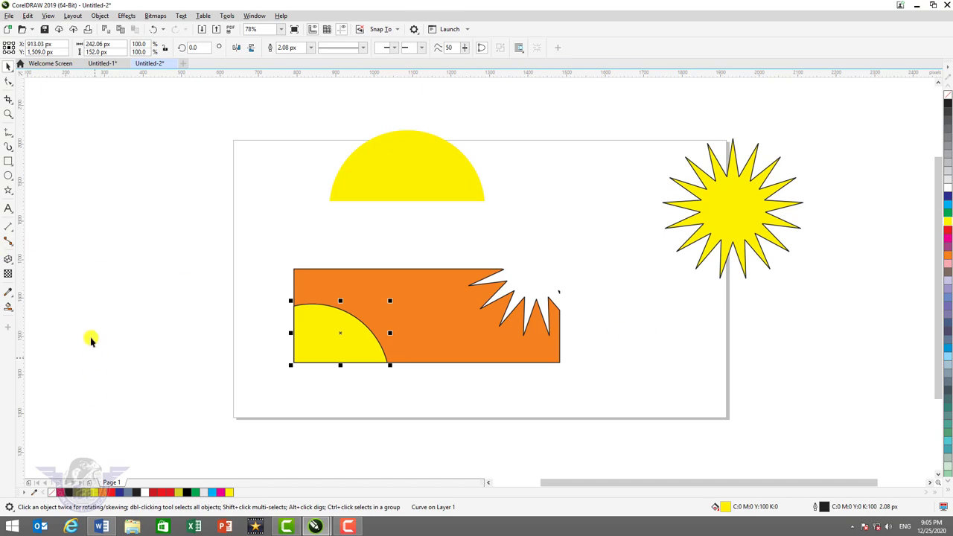
Step: Draw a five-pointed star about 174 × 166 px across the orange rectangle's upper edge and fill it with green
{"action": "left_click", "coordinate": [9, 191]}
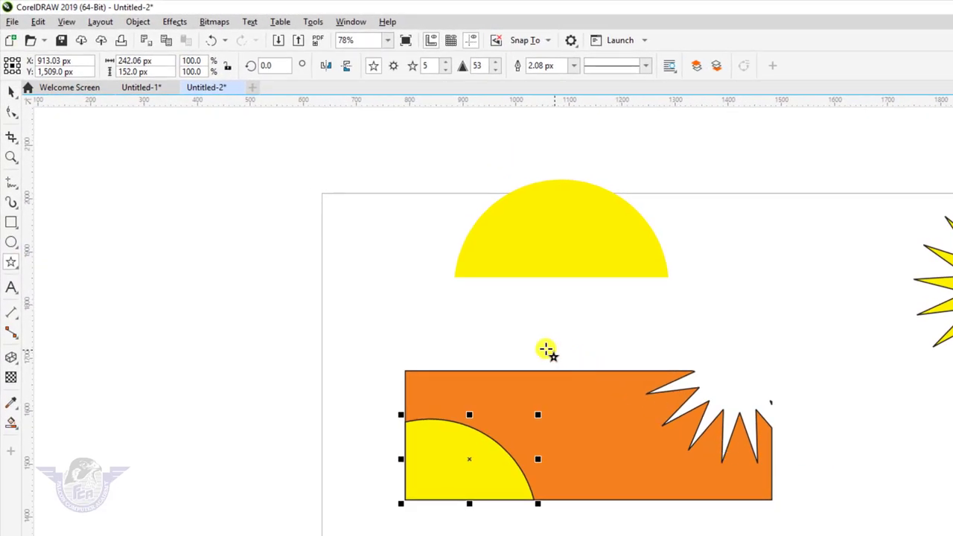
{"action": "left_click_drag", "start_coordinate": [511, 325], "coordinate": [588, 423]}
{"action": "left_click", "coordinate": [9, 91]}
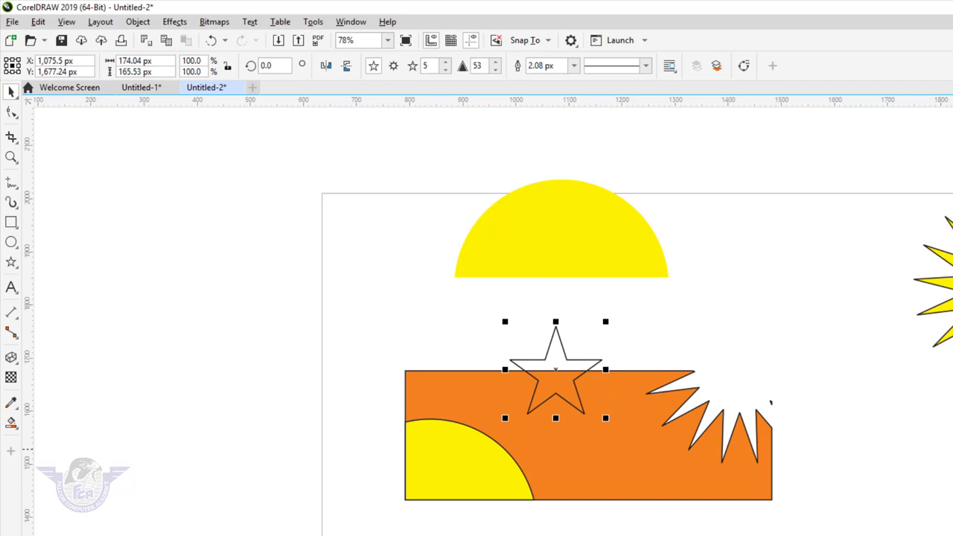
{"action": "left_click", "coordinate": [948, 216]}
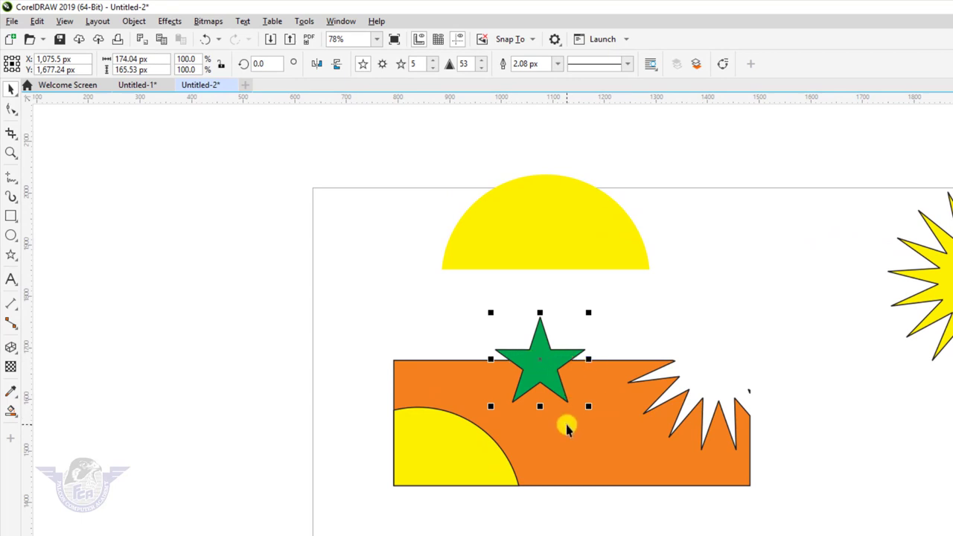
Step: Intersect the green star with the orange rectangle and move the star clear to the page's left edge
{"action": "left_click", "coordinate": [623, 451], "text": "shift"}
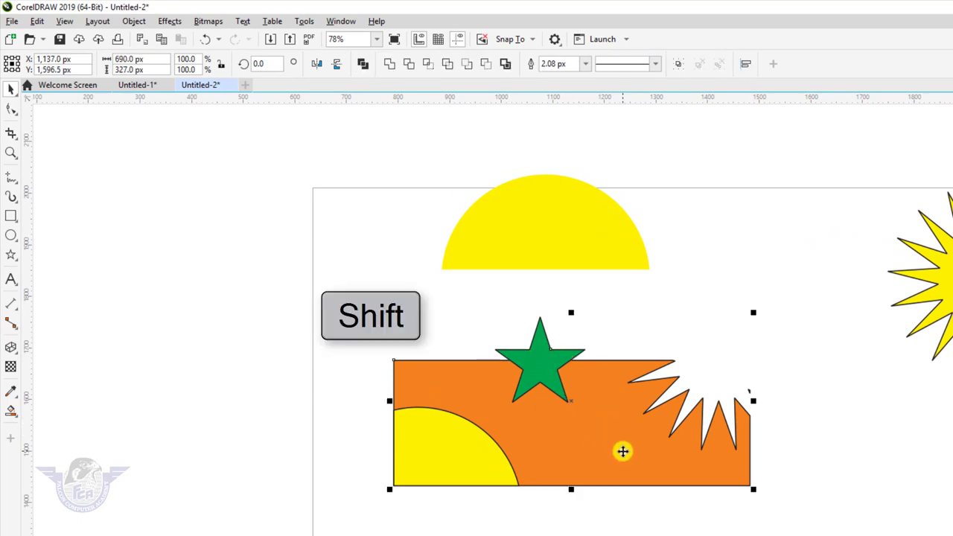
{"action": "left_click", "coordinate": [431, 64]}
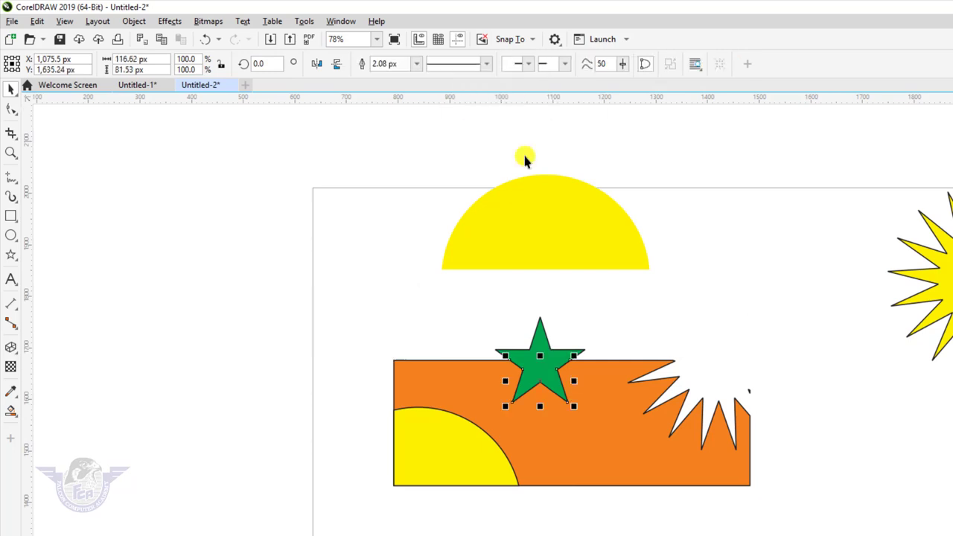
{"action": "left_click_drag", "start_coordinate": [538, 340], "coordinate": [331, 297]}
Step: Fill the star-shaped intersection piece on the rectangle's upper edge with white
{"action": "left_click", "coordinate": [564, 384]}
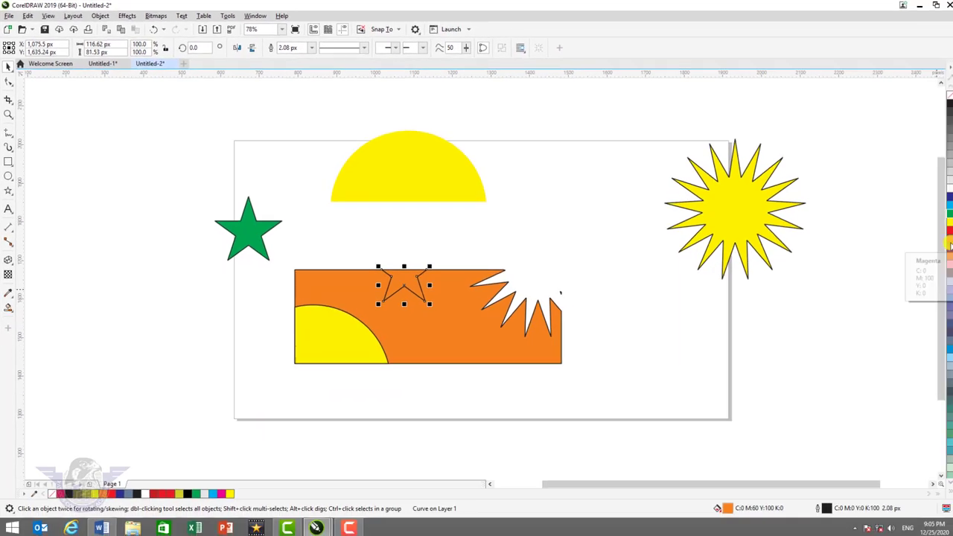
{"action": "left_click", "coordinate": [948, 245]}
{"action": "left_click", "coordinate": [948, 192]}
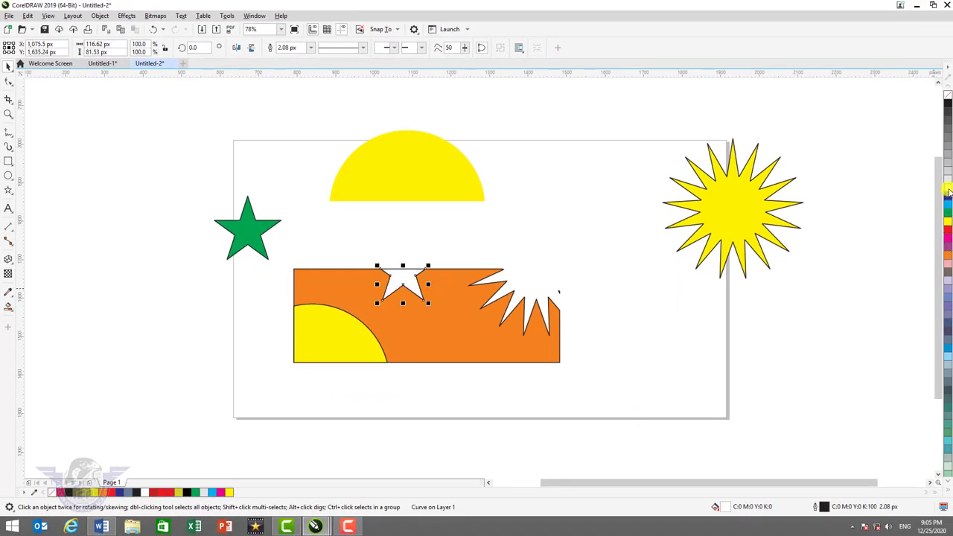
{"action": "left_click", "coordinate": [481, 249]}
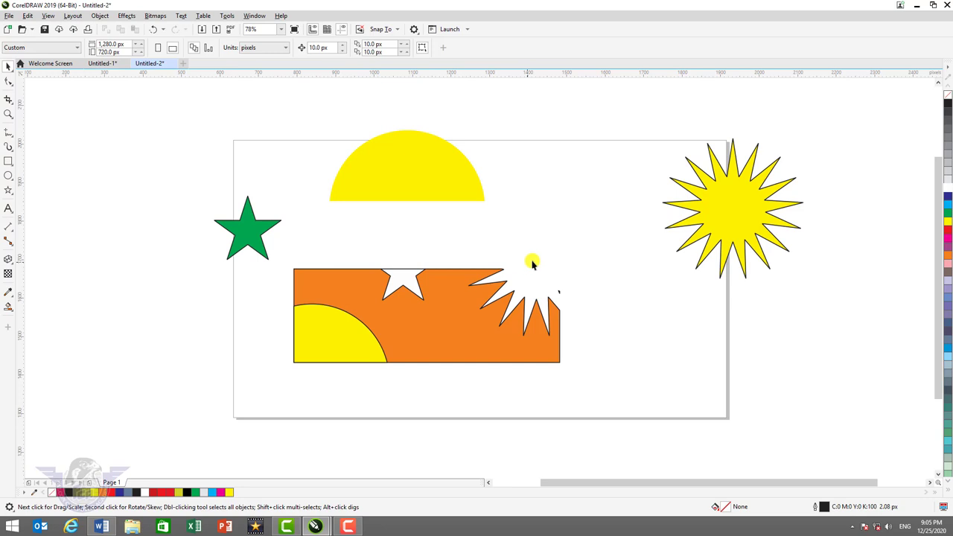
Step: Move the yellow 17-point star and the green star fully inside the page, on either side of the half circle
{"action": "left_click_drag", "start_coordinate": [745, 225], "coordinate": [613, 229]}
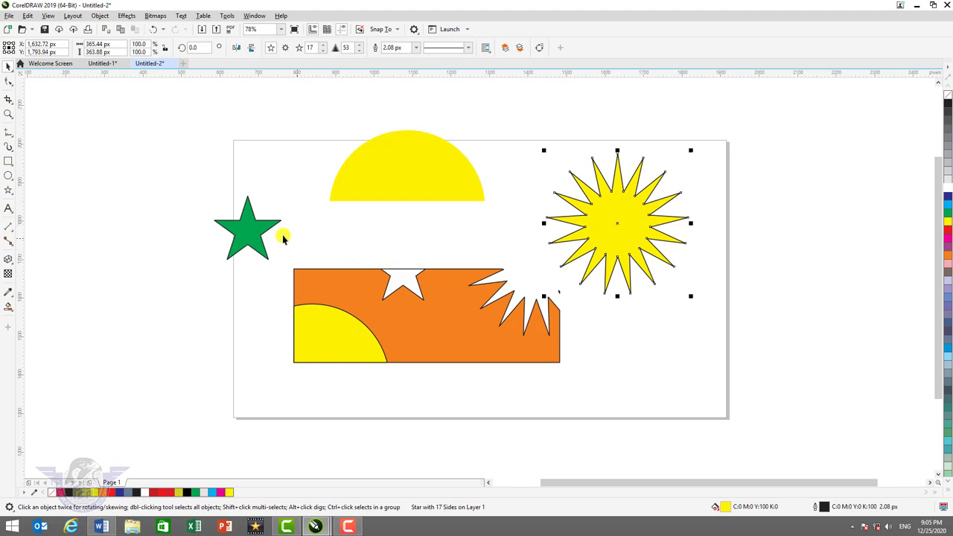
{"action": "left_click_drag", "start_coordinate": [233, 237], "coordinate": [270, 239]}
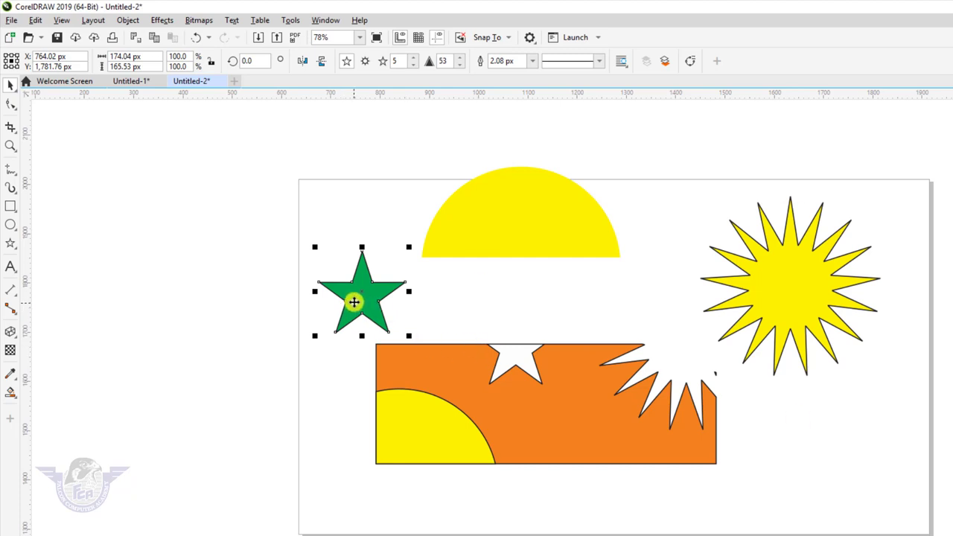
{"action": "mouse_move", "coordinate": [354, 302]}
{"action": "left_mouse_down"}
{"action": "mouse_move", "coordinate": [438, 306]}
{"action": "mouse_move", "coordinate": [370, 299]}
{"action": "left_mouse_up"}
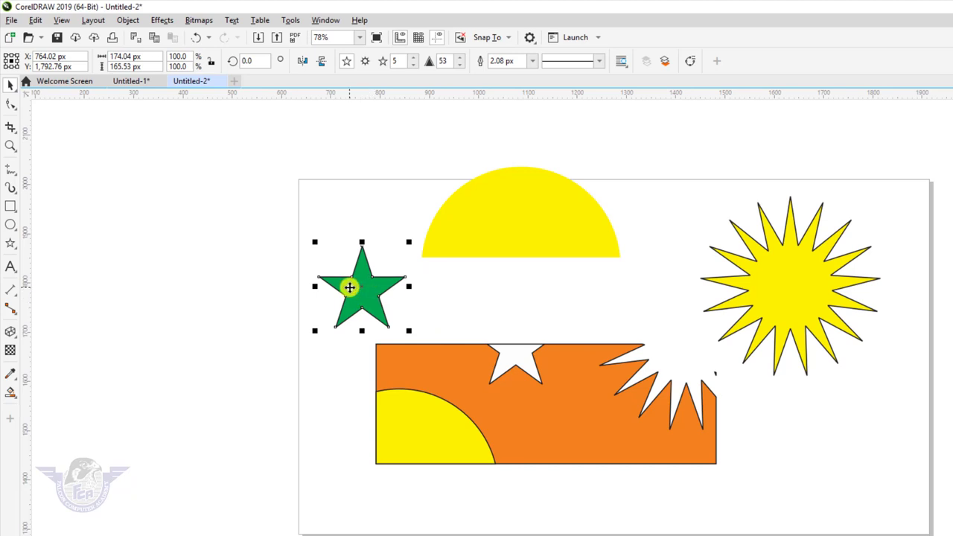
Step: Lock the green star and check its locked state by reselecting it
{"action": "right_click", "coordinate": [350, 288]}
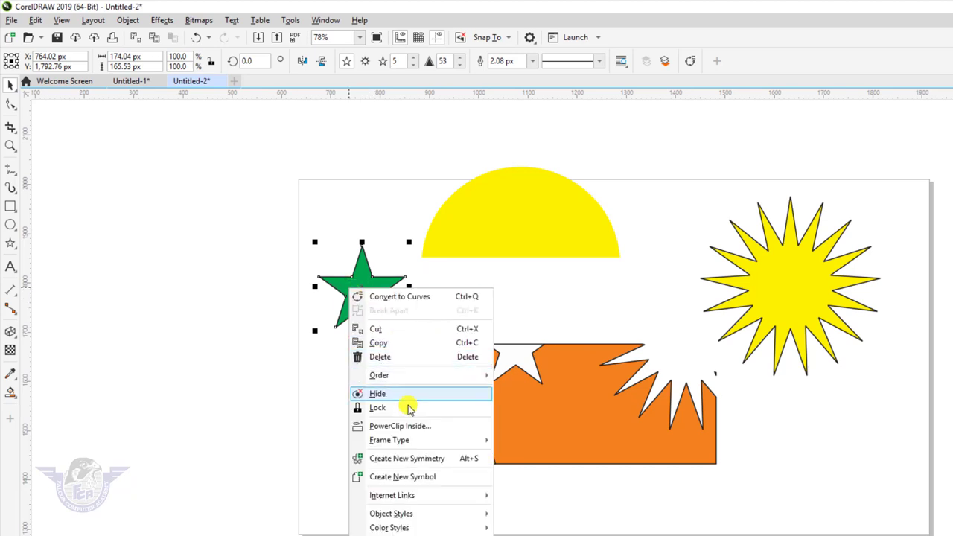
{"action": "left_click", "coordinate": [404, 409]}
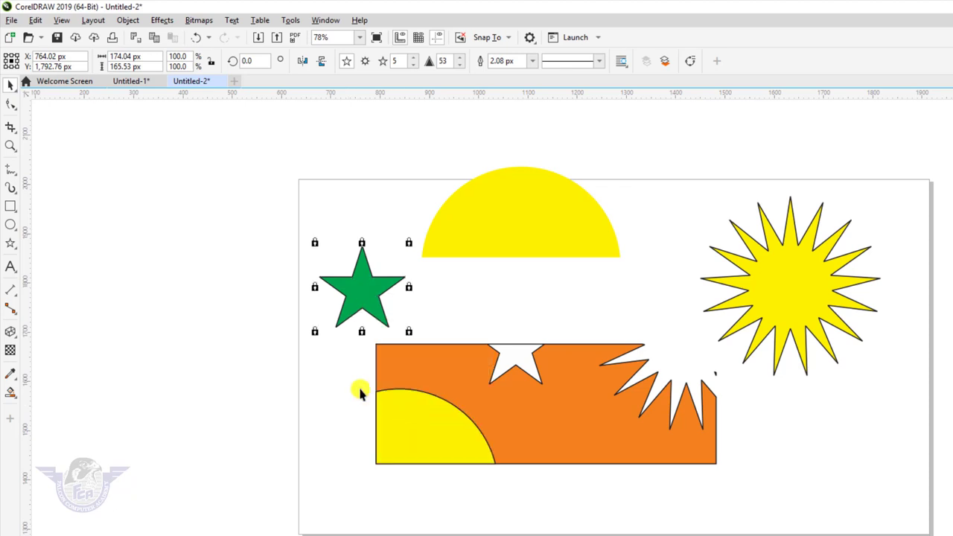
{"action": "left_click", "coordinate": [334, 366]}
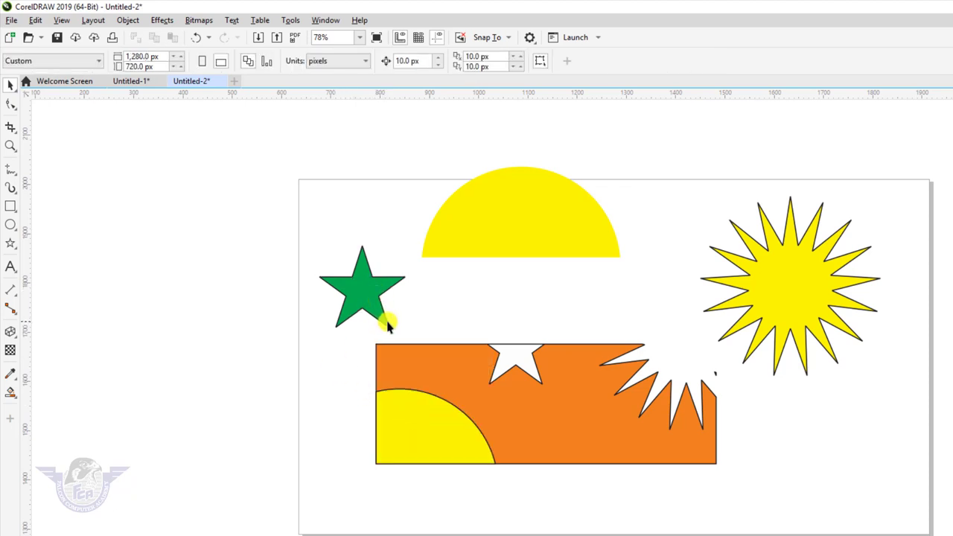
{"action": "left_click", "coordinate": [383, 317]}
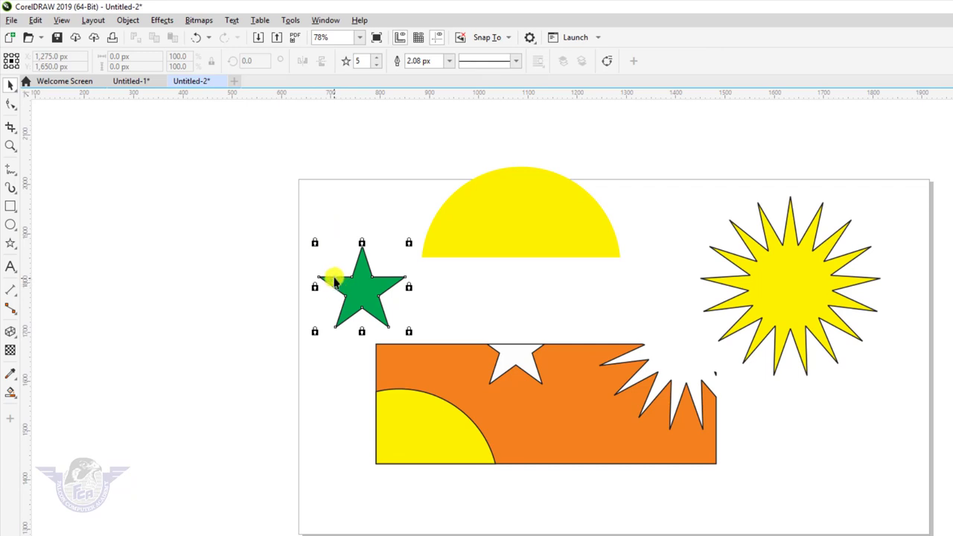
{"action": "key", "text": "Escape"}
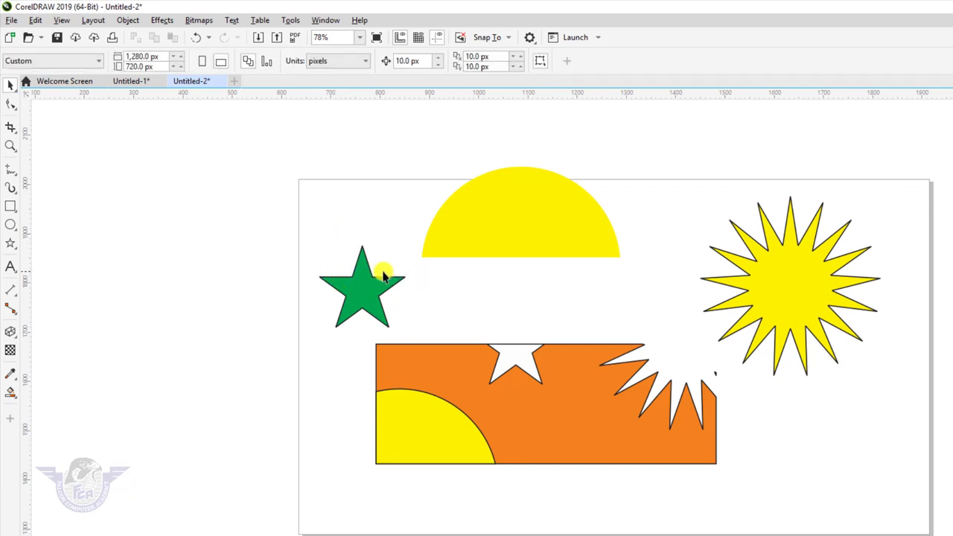
{"action": "left_click", "coordinate": [381, 280]}
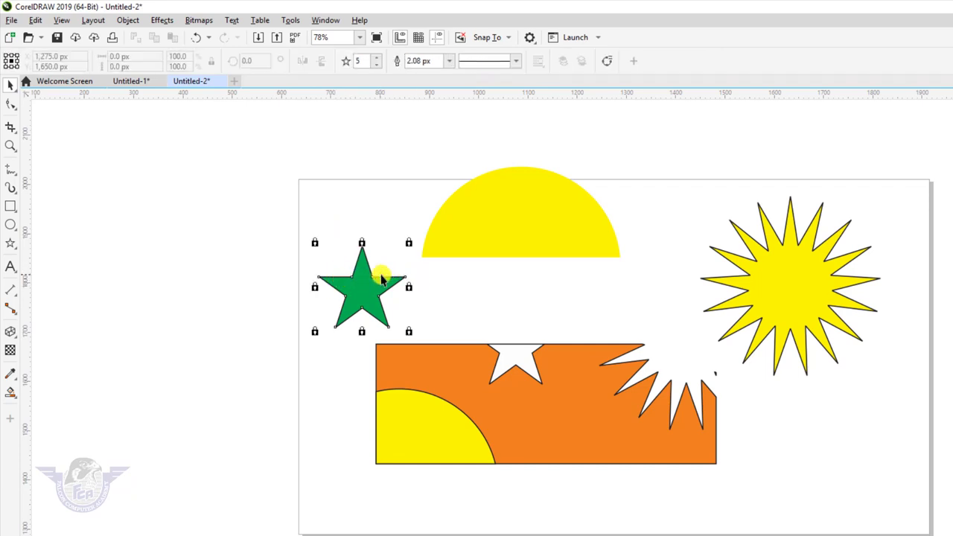
{"action": "left_click", "coordinate": [461, 248]}
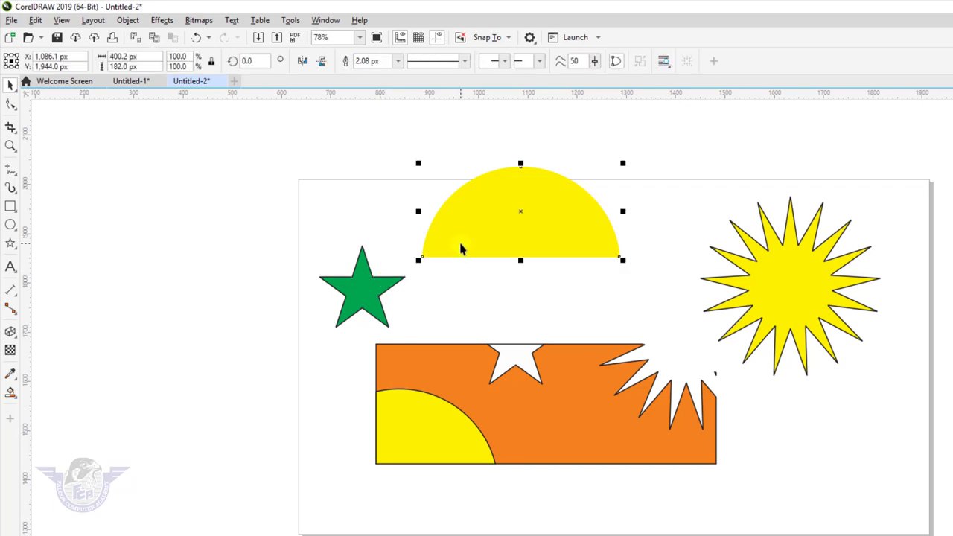
Step: Lock the yellow half circle and unlock it again
{"action": "right_click", "coordinate": [461, 243]}
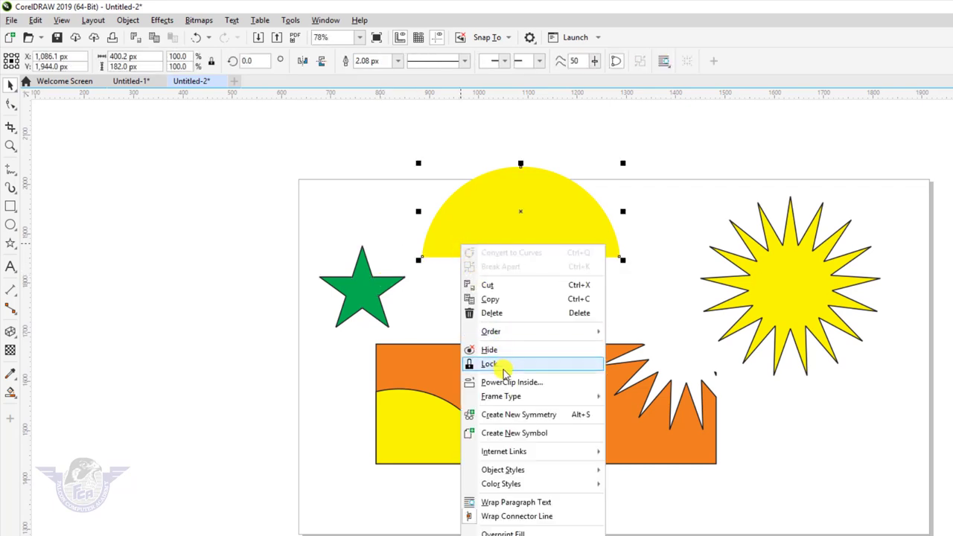
{"action": "left_click", "coordinate": [499, 369]}
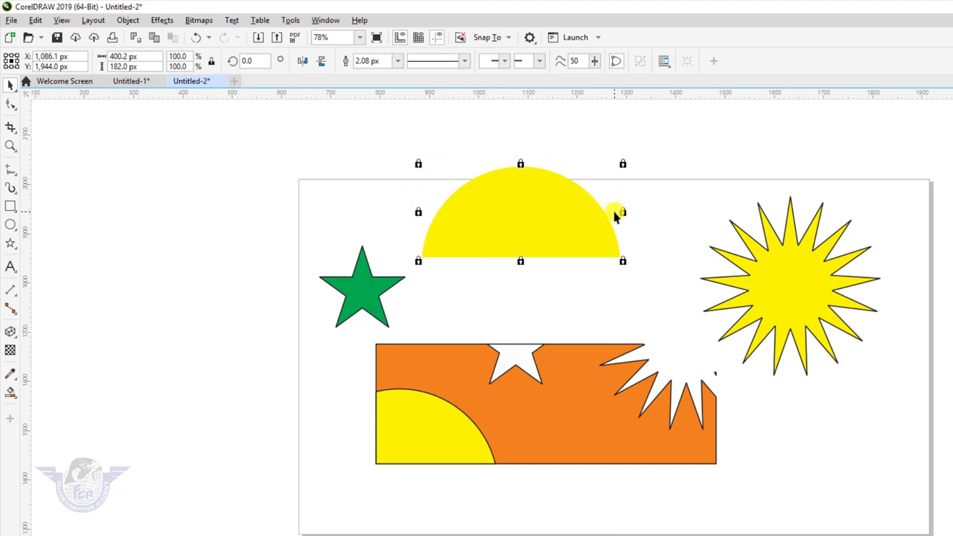
{"action": "right_click", "coordinate": [450, 195]}
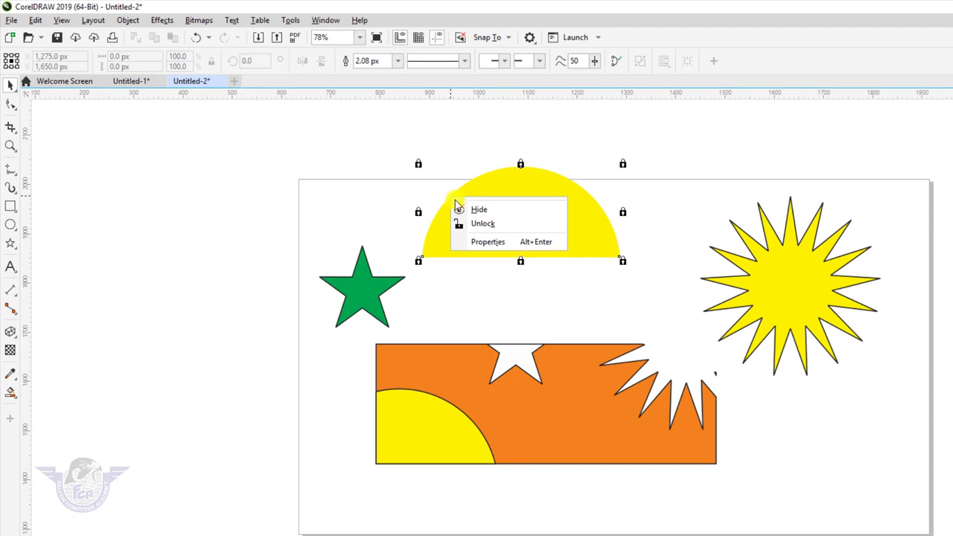
{"action": "left_click", "coordinate": [482, 224]}
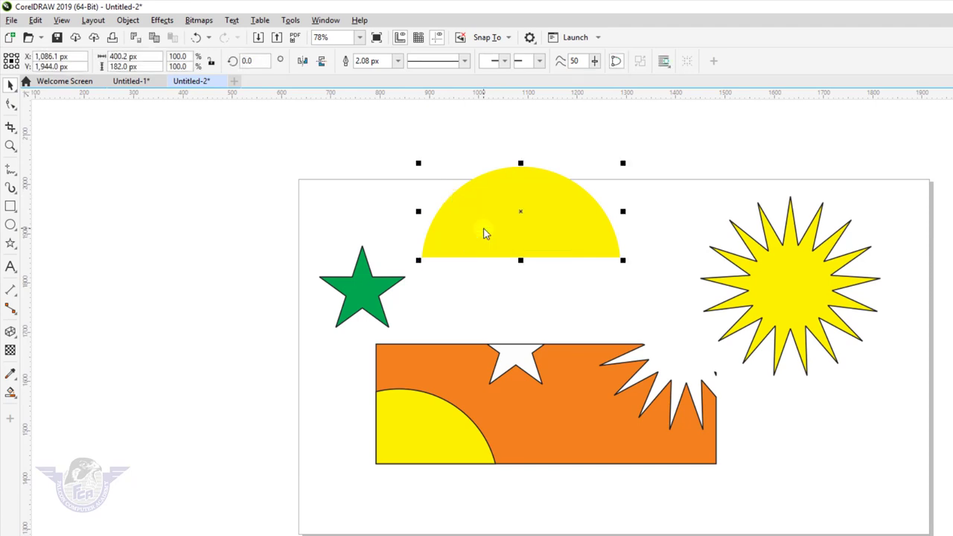
Step: Move the yellow half circle down so it sits fully inside the page, above the orange rectangle
{"action": "left_click_drag", "start_coordinate": [484, 234], "coordinate": [488, 263]}
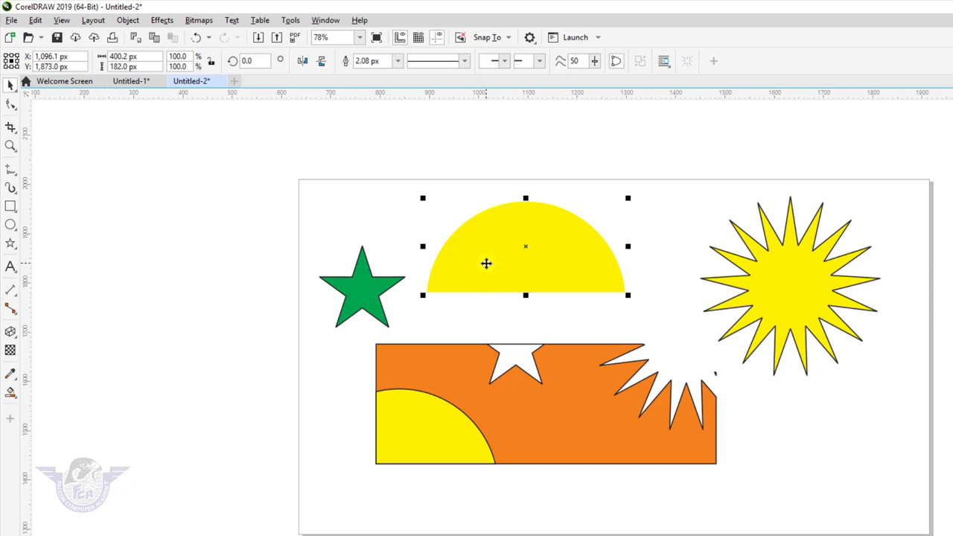
{"action": "left_click", "coordinate": [129, 21]}
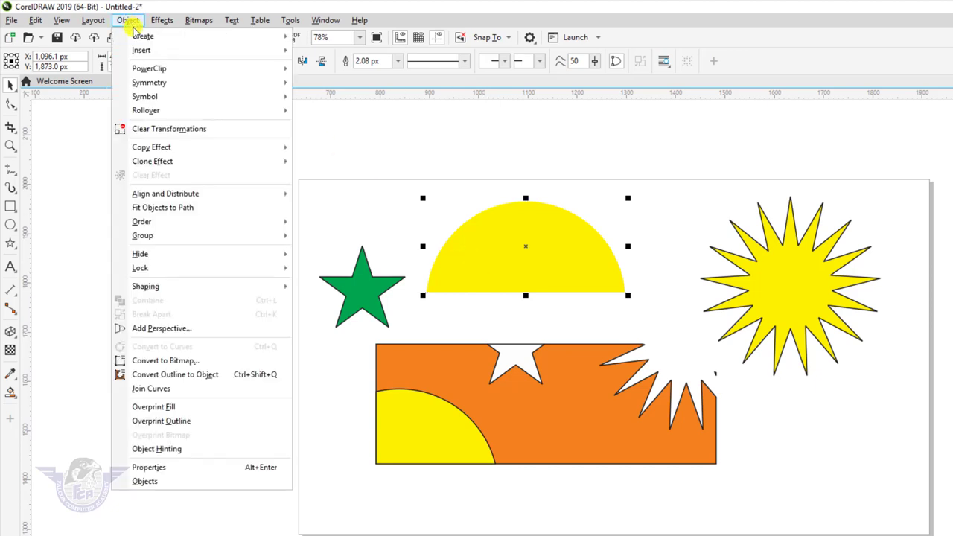
{"action": "mouse_move", "coordinate": [219, 268]}
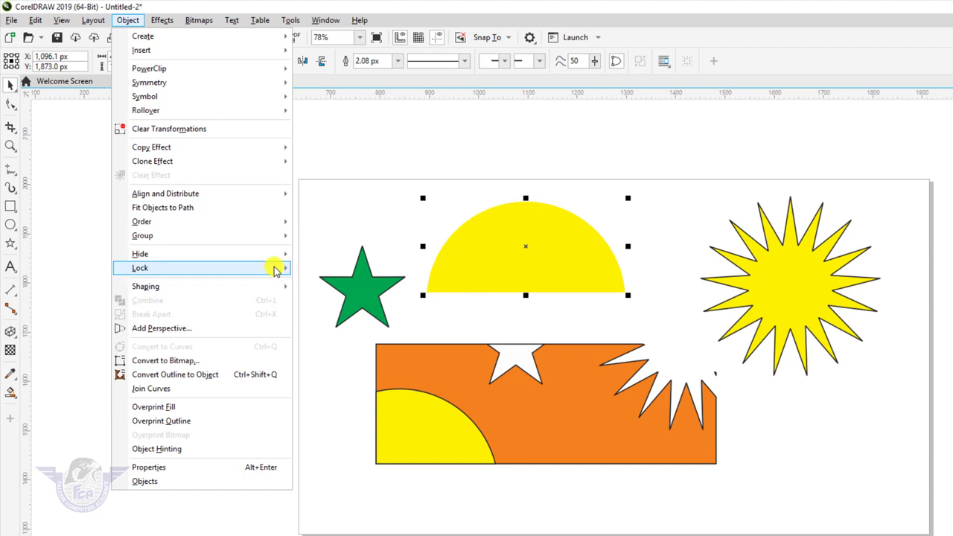
{"action": "mouse_move", "coordinate": [279, 269]}
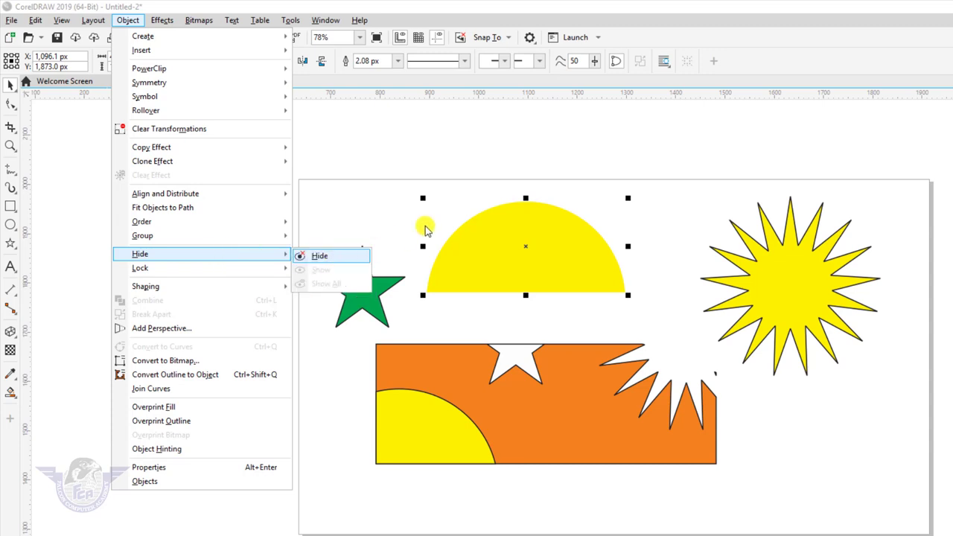
{"action": "left_click", "coordinate": [564, 172]}
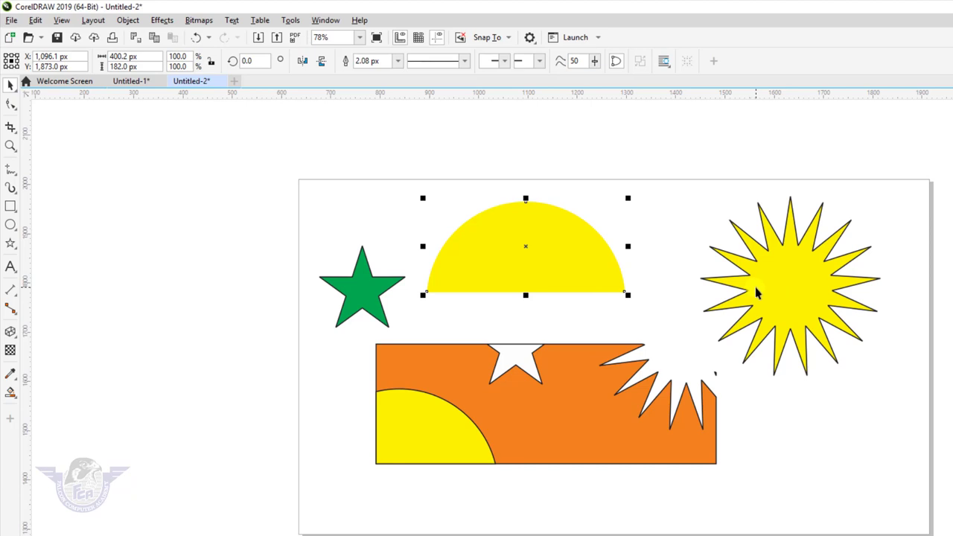
Step: Hide the yellow half circle and the yellow 17-point star
{"action": "left_click", "coordinate": [483, 263]}
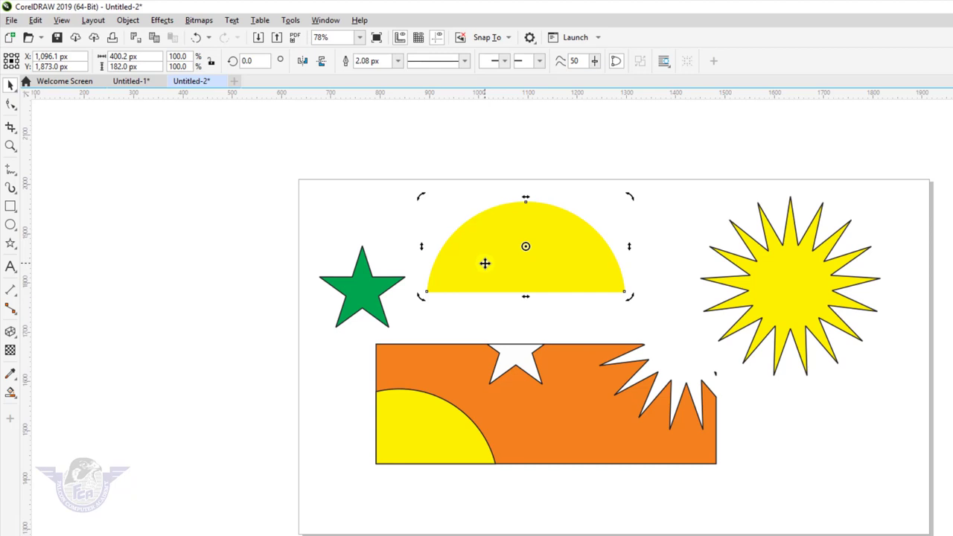
{"action": "right_click", "coordinate": [486, 262]}
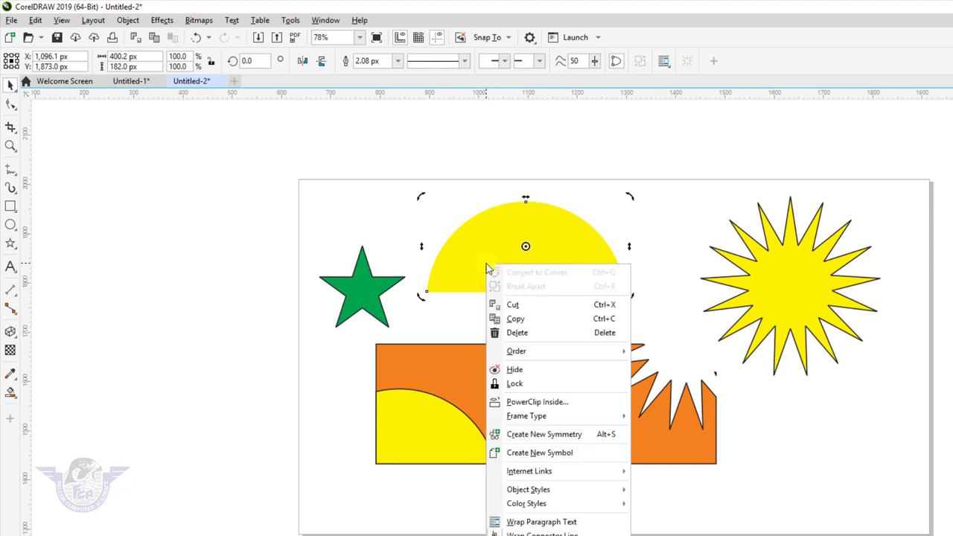
{"action": "left_click", "coordinate": [516, 370]}
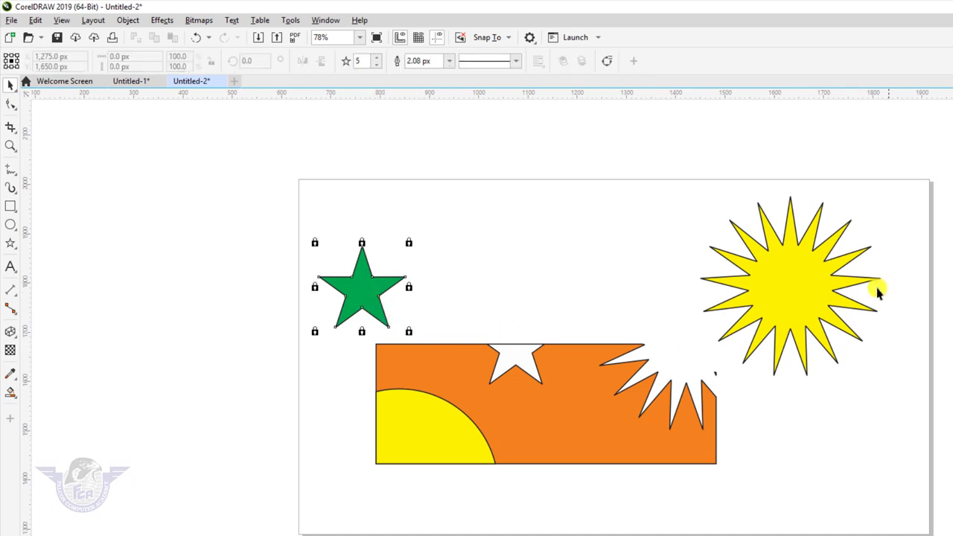
{"action": "left_click", "coordinate": [823, 299]}
{"action": "right_click", "coordinate": [821, 297]}
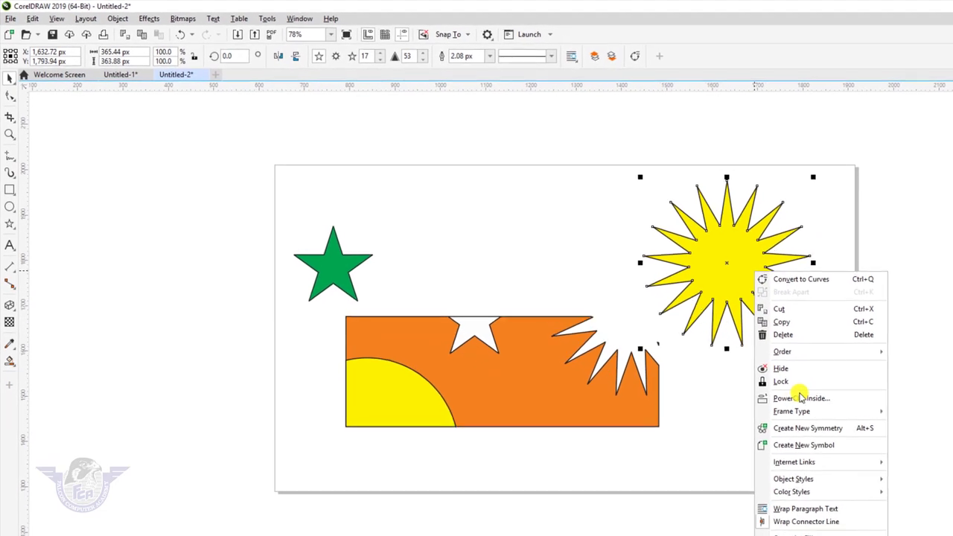
{"action": "left_click", "coordinate": [842, 398]}
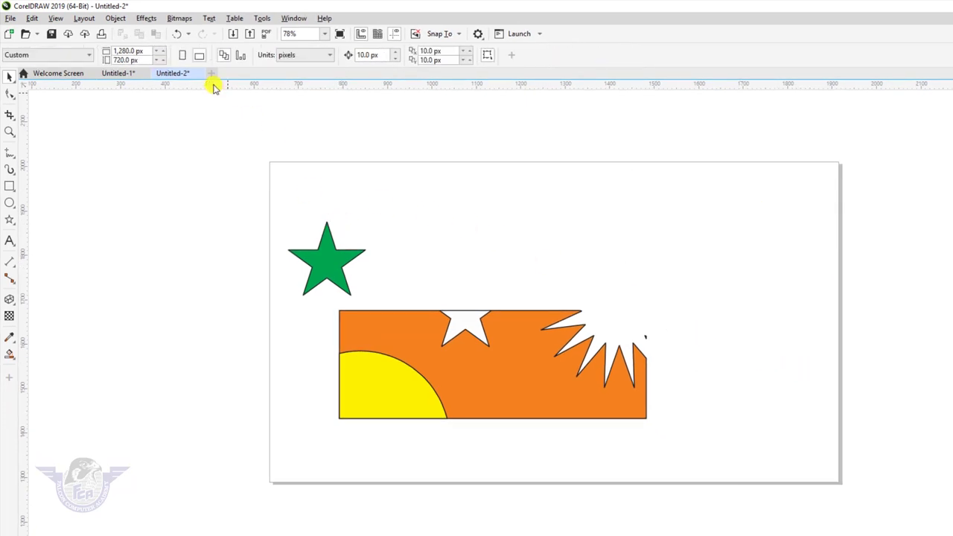
Step: Show all hidden objects on the page and clear the selection
{"action": "left_click", "coordinate": [116, 19]}
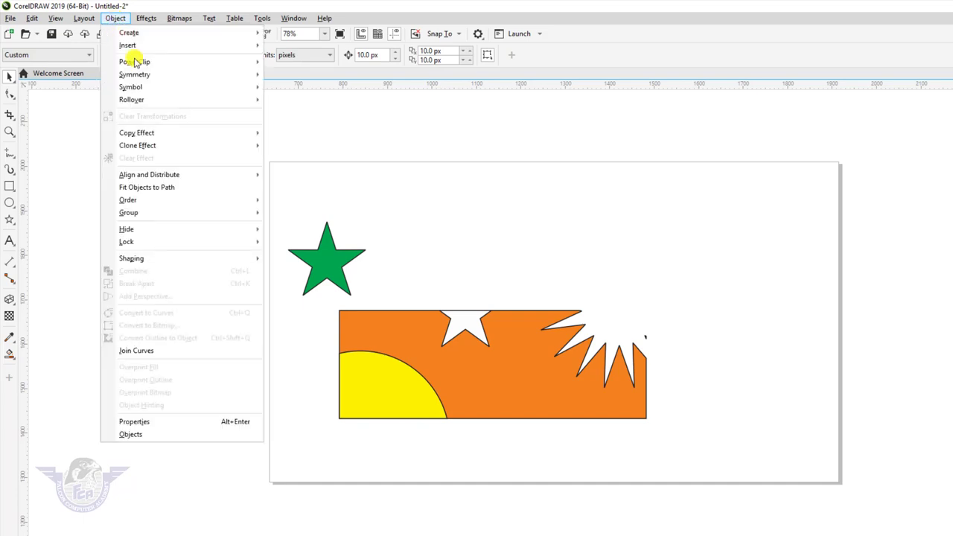
{"action": "mouse_move", "coordinate": [234, 228]}
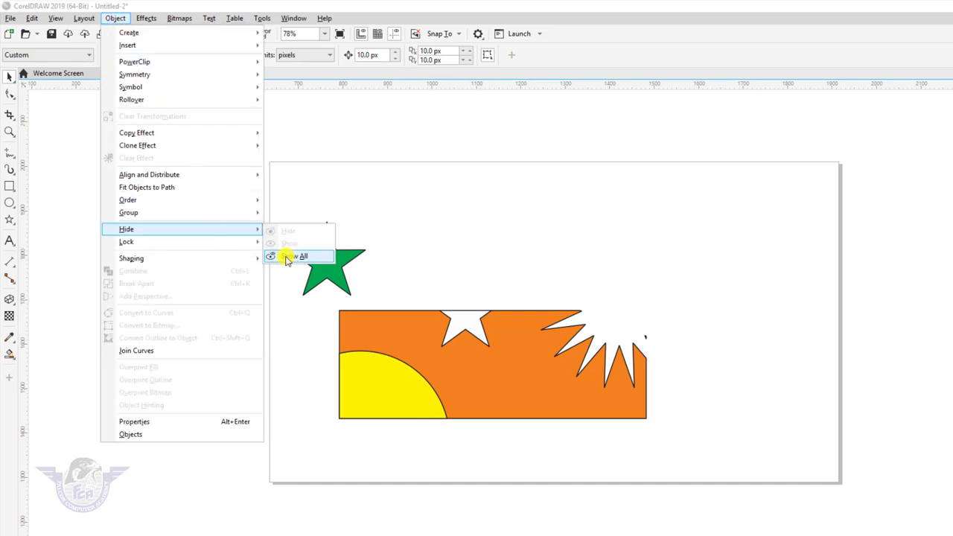
{"action": "left_click", "coordinate": [286, 257]}
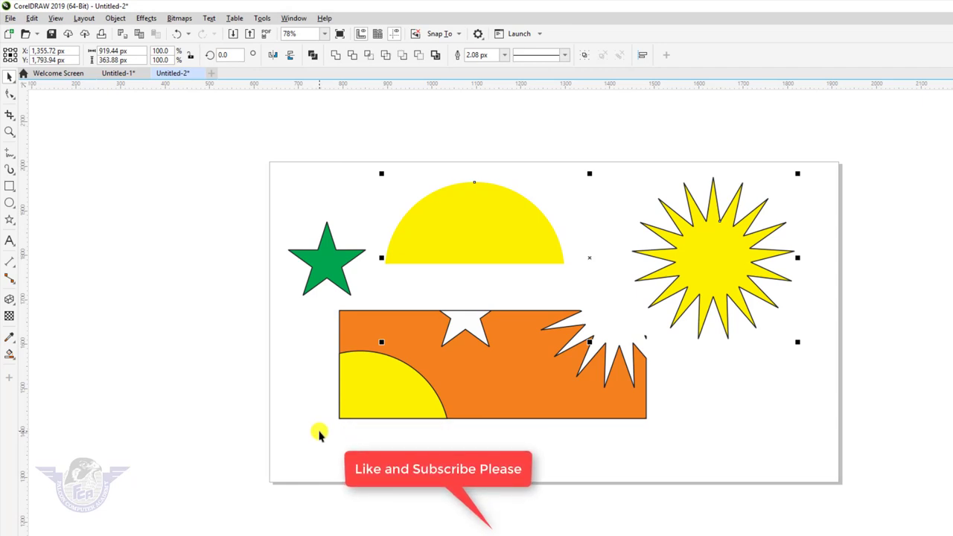
{"action": "left_click", "coordinate": [319, 436]}
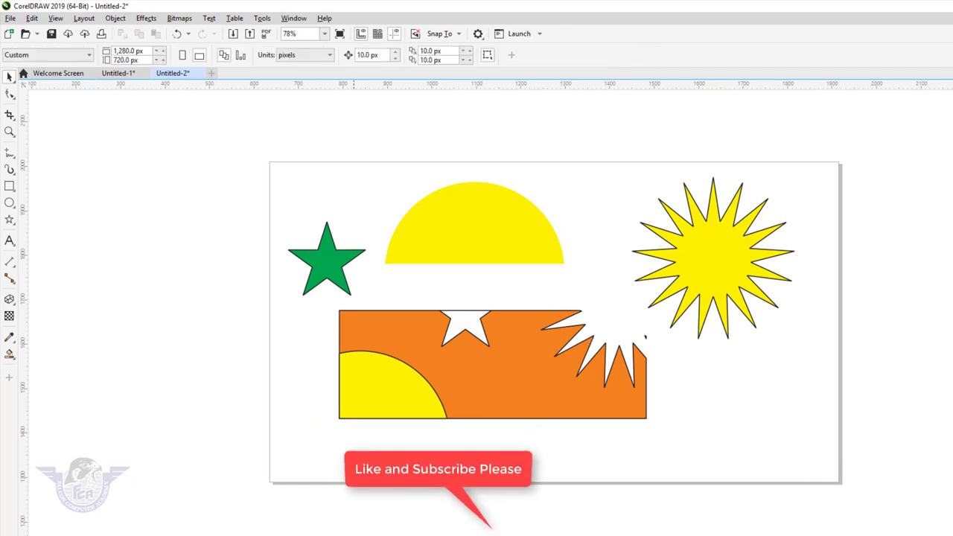